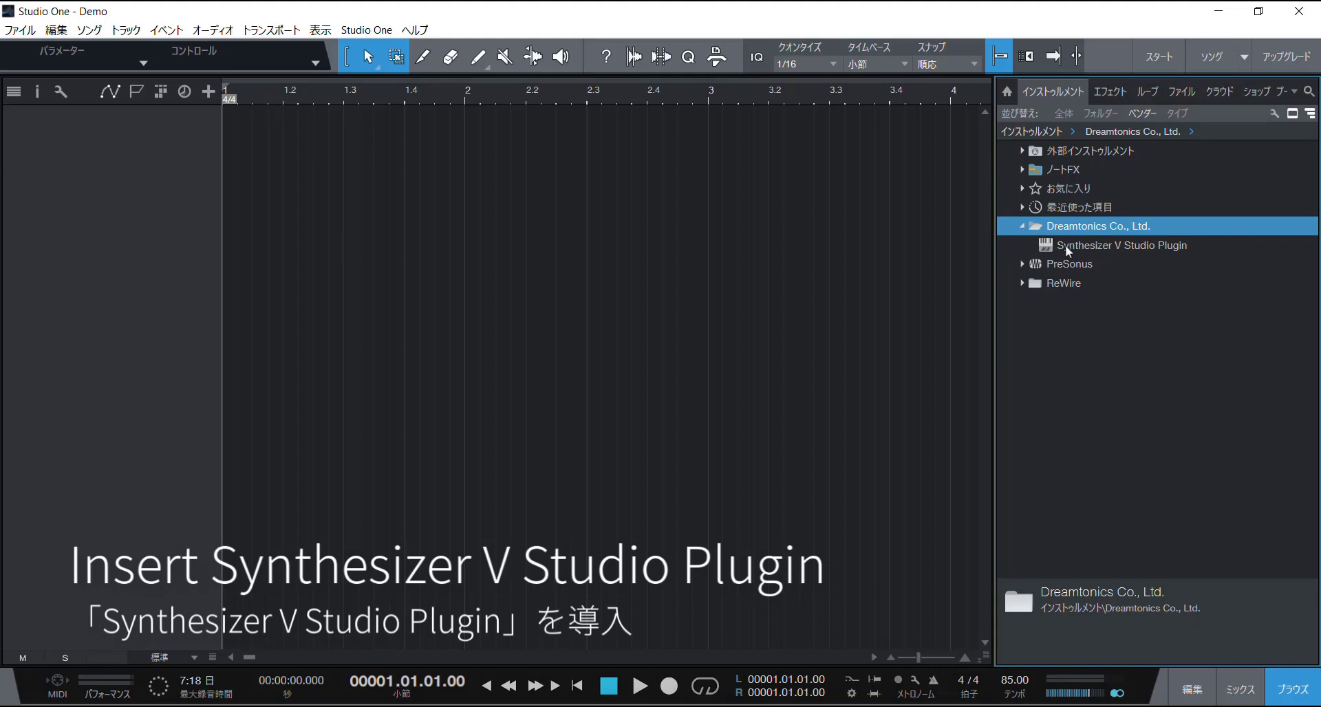
- Insert the Synthesizer V Studio Plugin on a new instrument track and open the existing vocal project in it
left_click_drag(1069, 249, 606, 227)
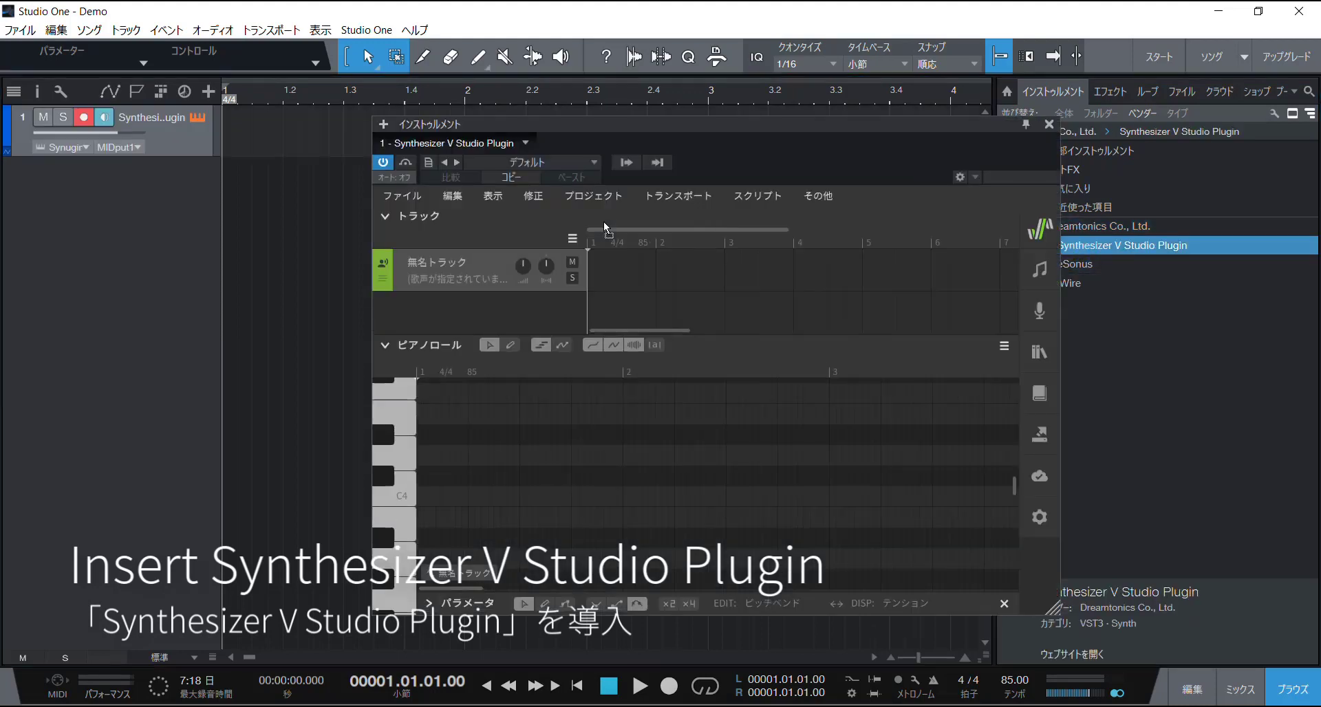
left_click_drag(1053, 609, 1196, 649)
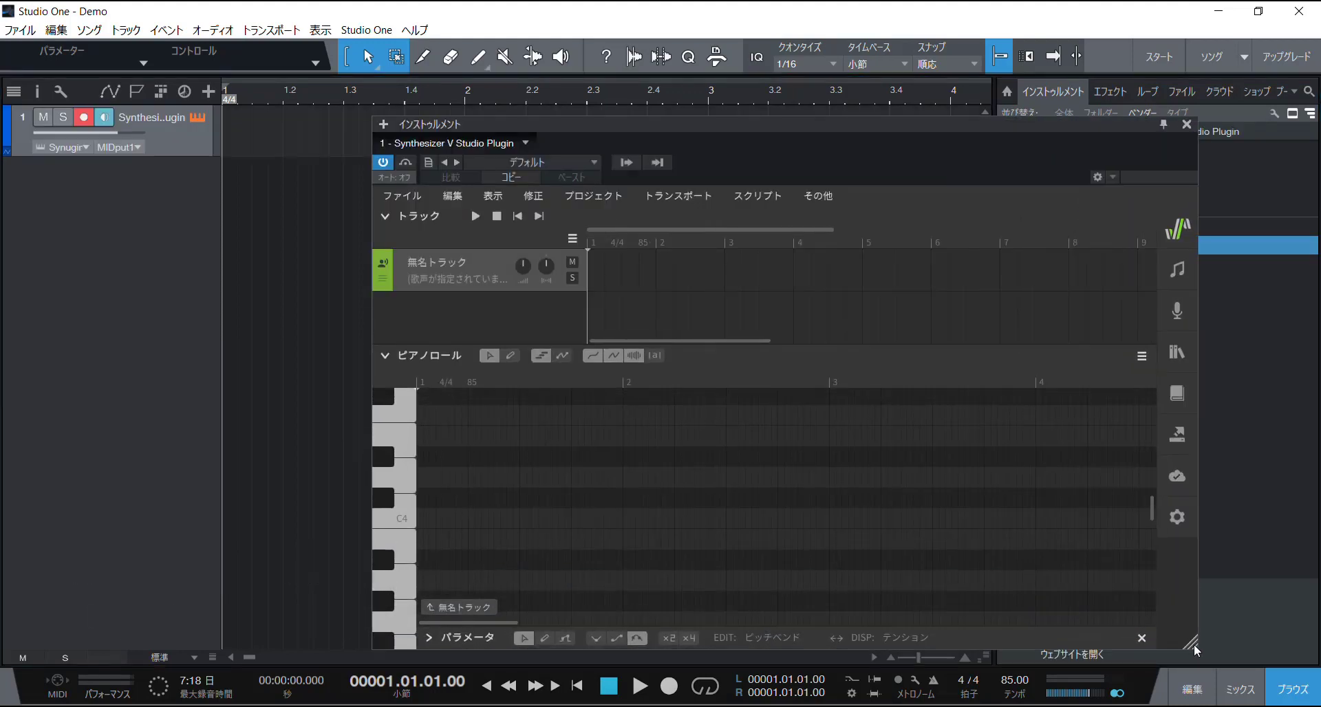
left_click(413, 196)
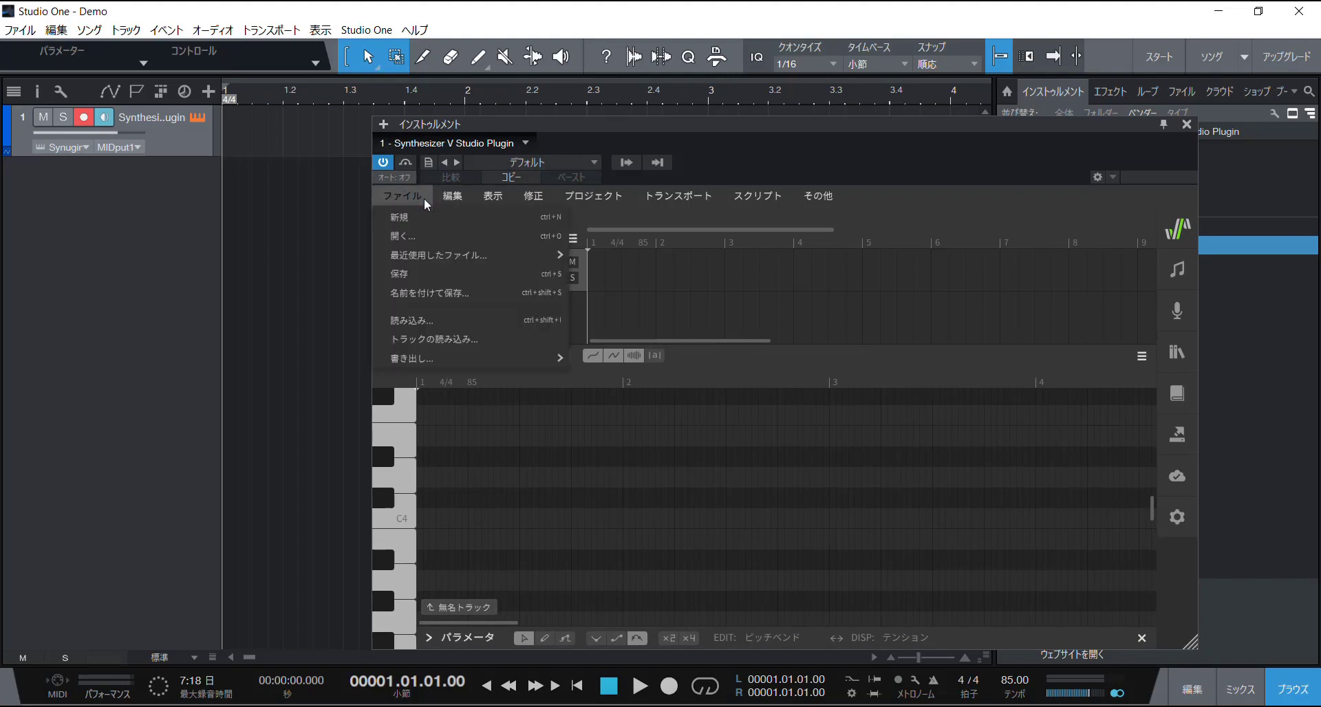
left_click(424, 234)
double_click(589, 295)
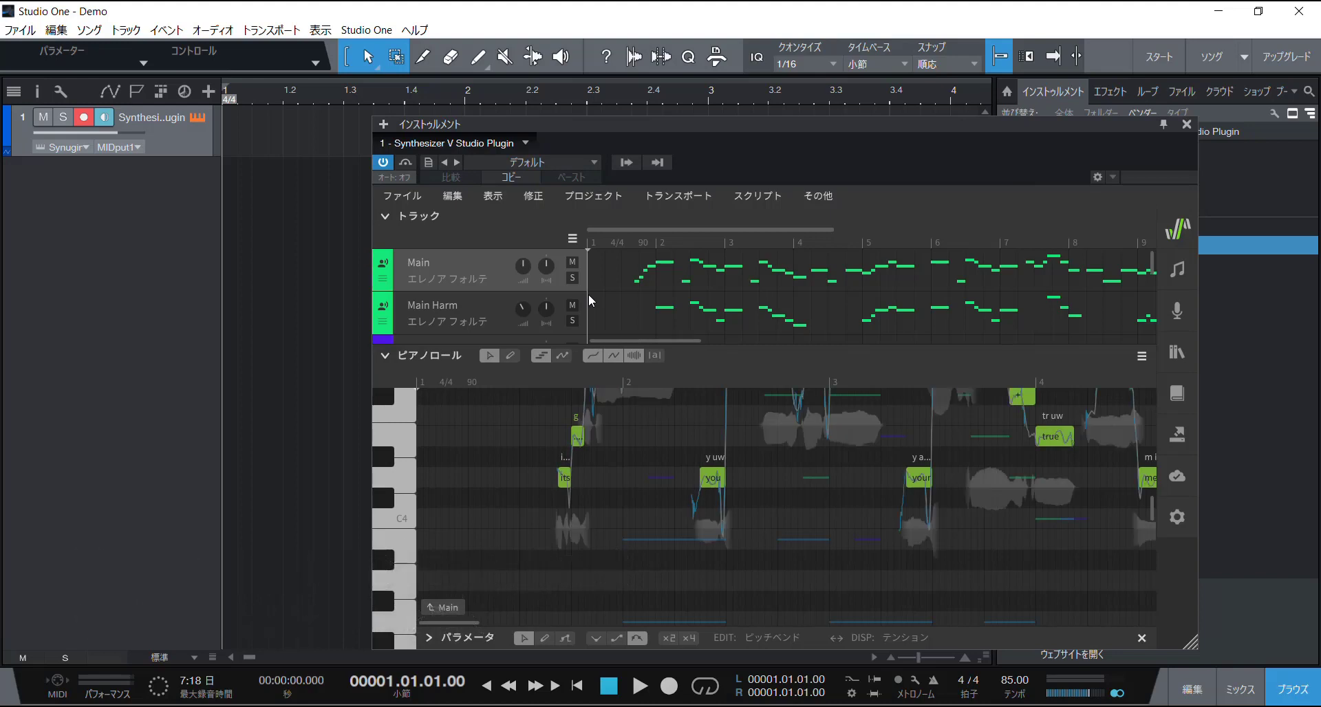
- Synchronise the plugin project's tempo with the host and play a short passage from within the plugin
left_click(603, 195)
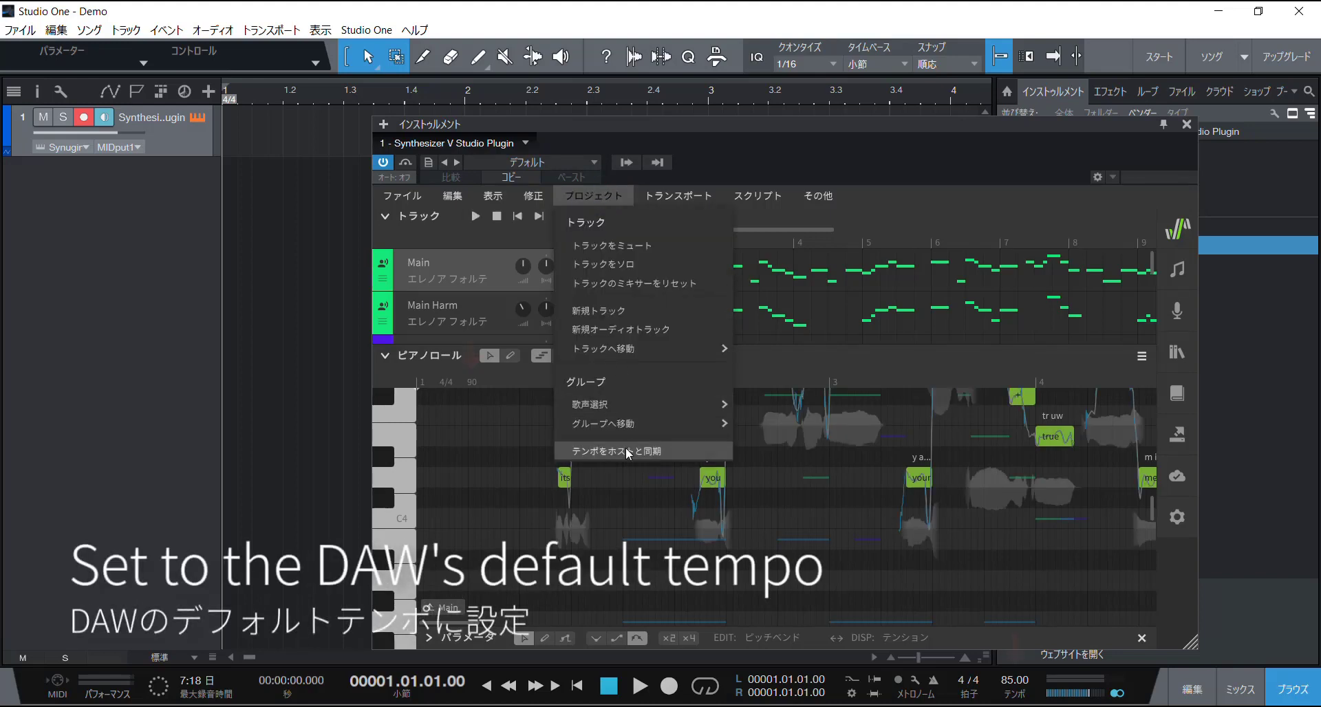
left_click(626, 450)
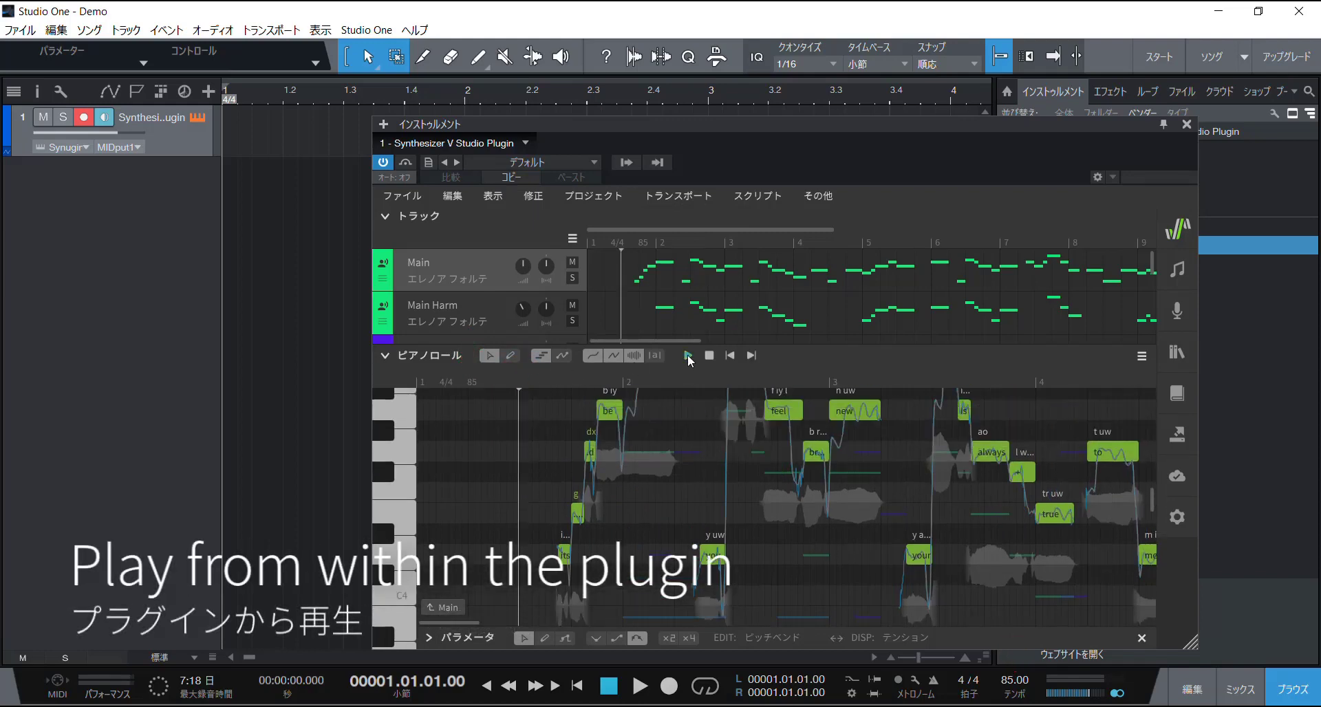
left_click(689, 355)
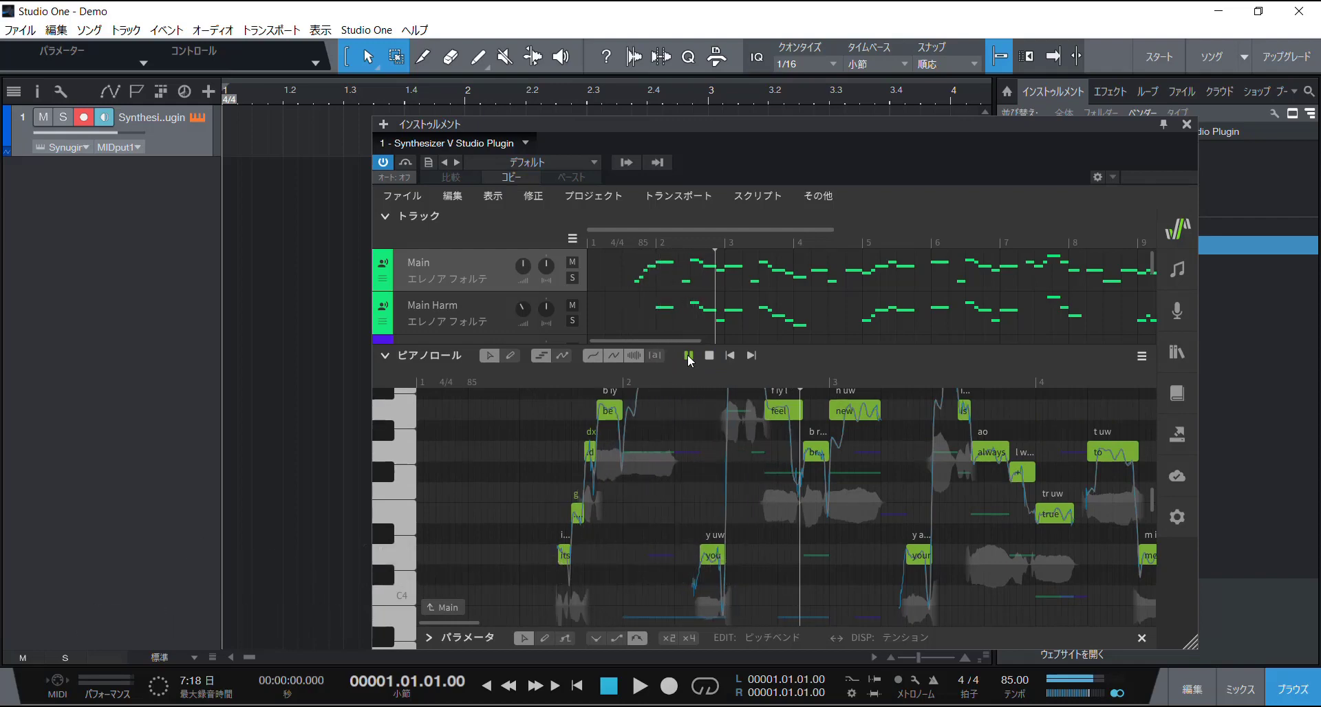
left_click(689, 356)
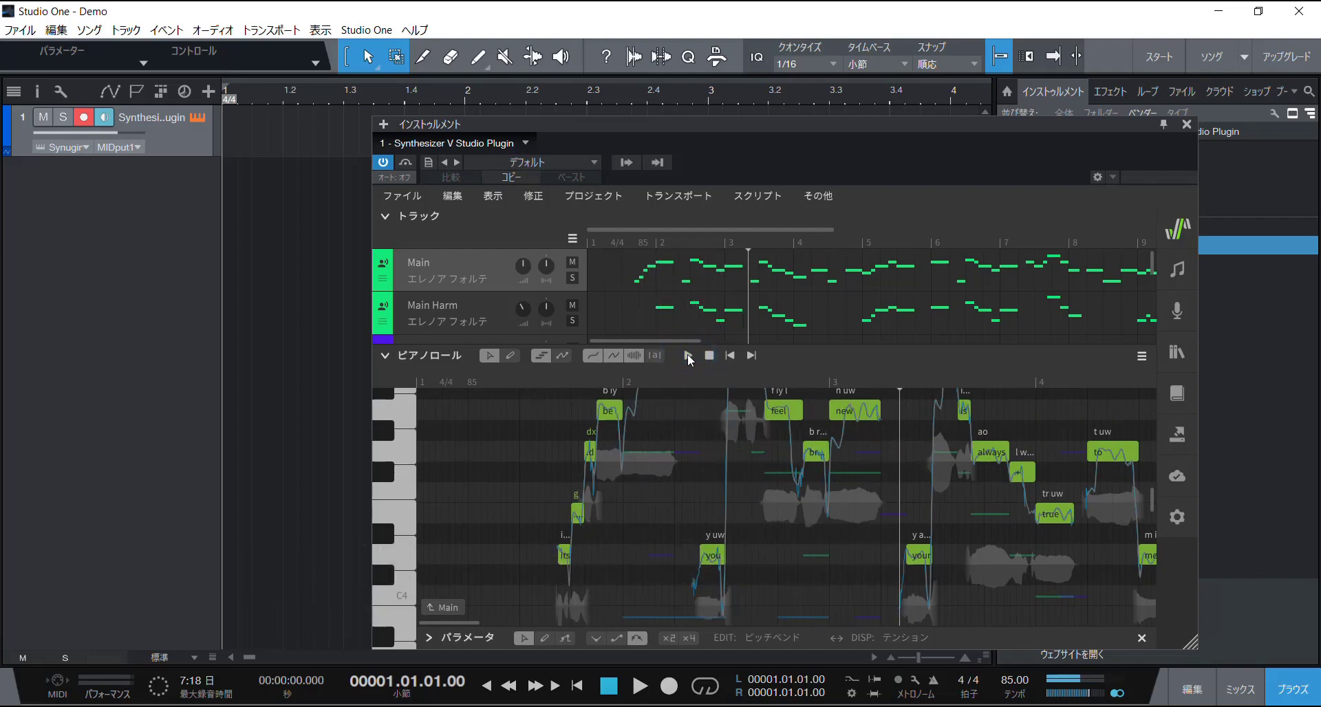
- Move the playback position within the first bar of the song timeline and play the song from the DAW transport
mouse_move(102, 138)
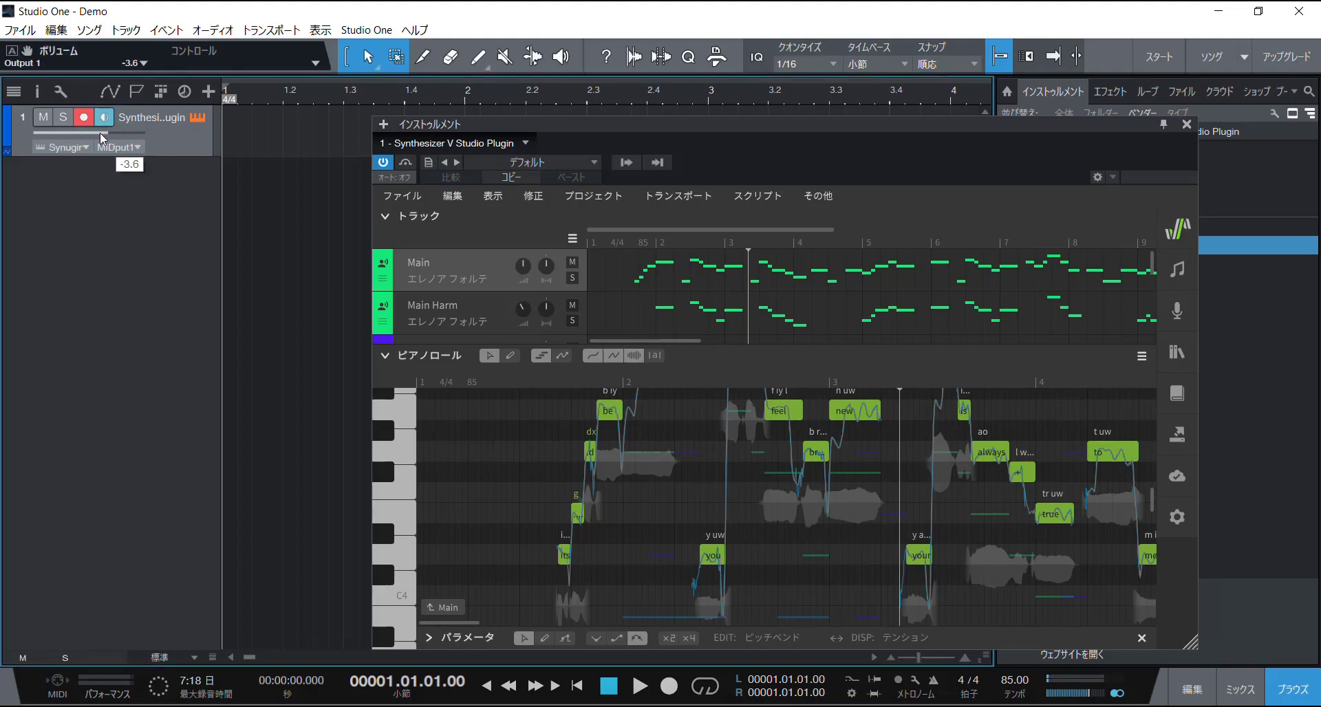
left_click(254, 99)
left_click(275, 103)
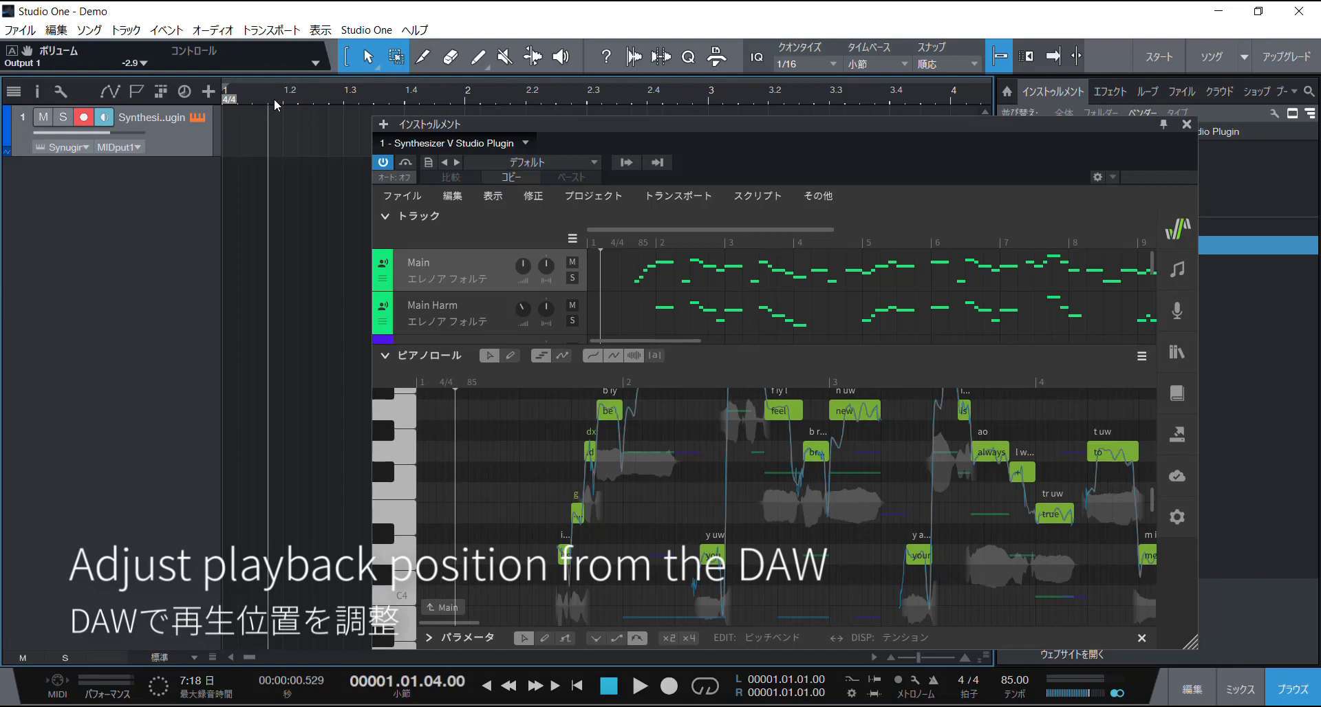
left_click(298, 103)
key("space")
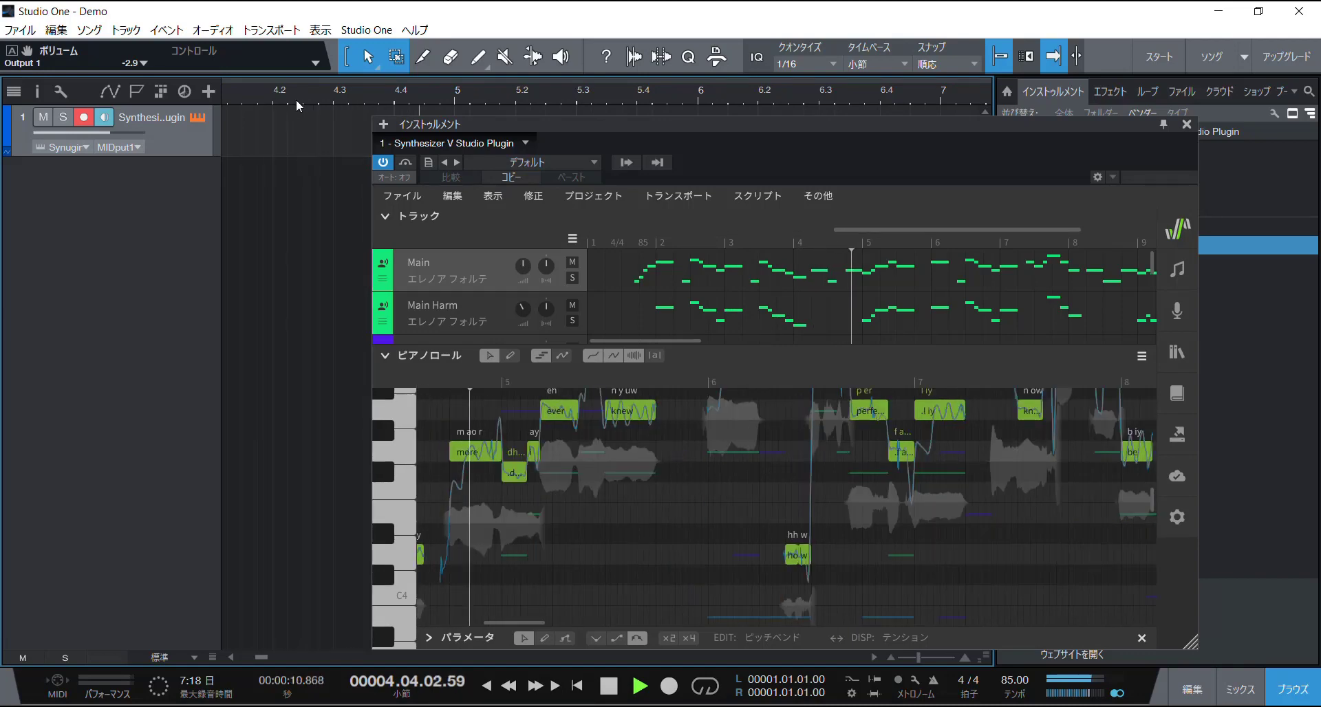
scroll(297, 105, "down", 3)
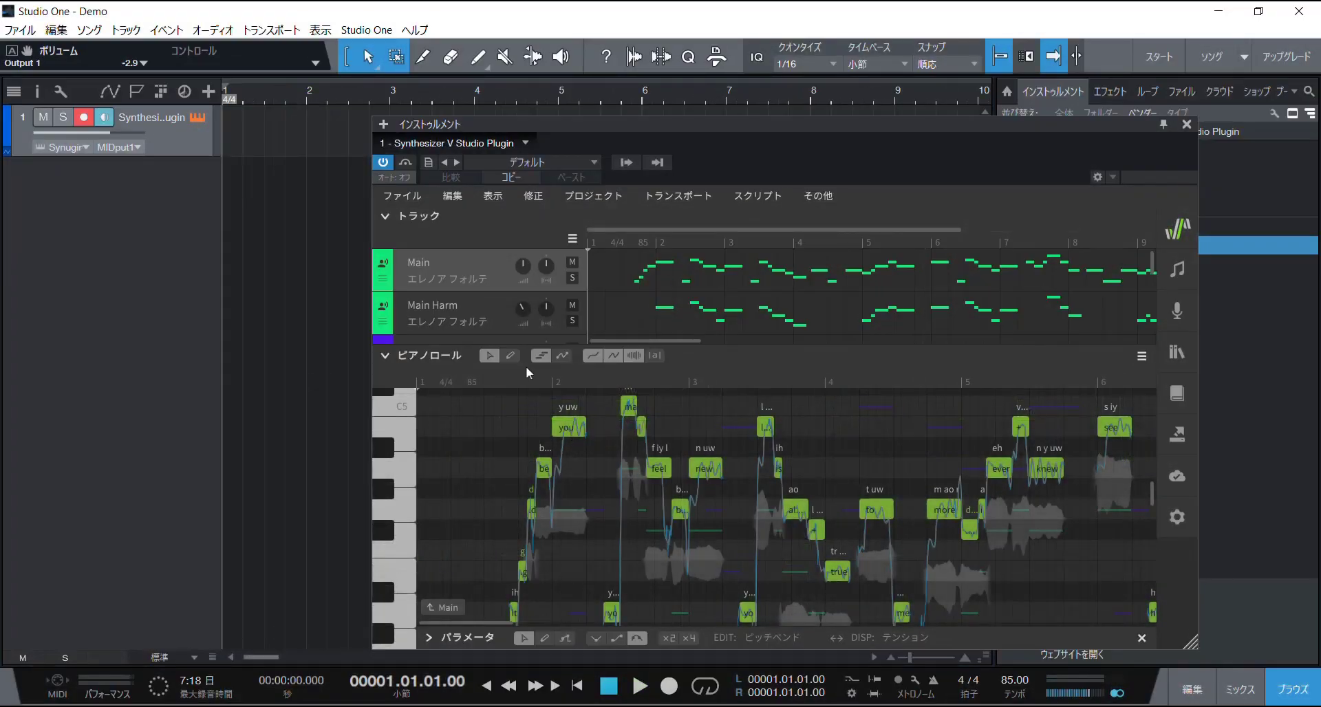
- Export the vocal project as a MIDI file named "Gotta Be You" and place it at the start of the plugin track
left_click(404, 197)
left_click(582, 361)
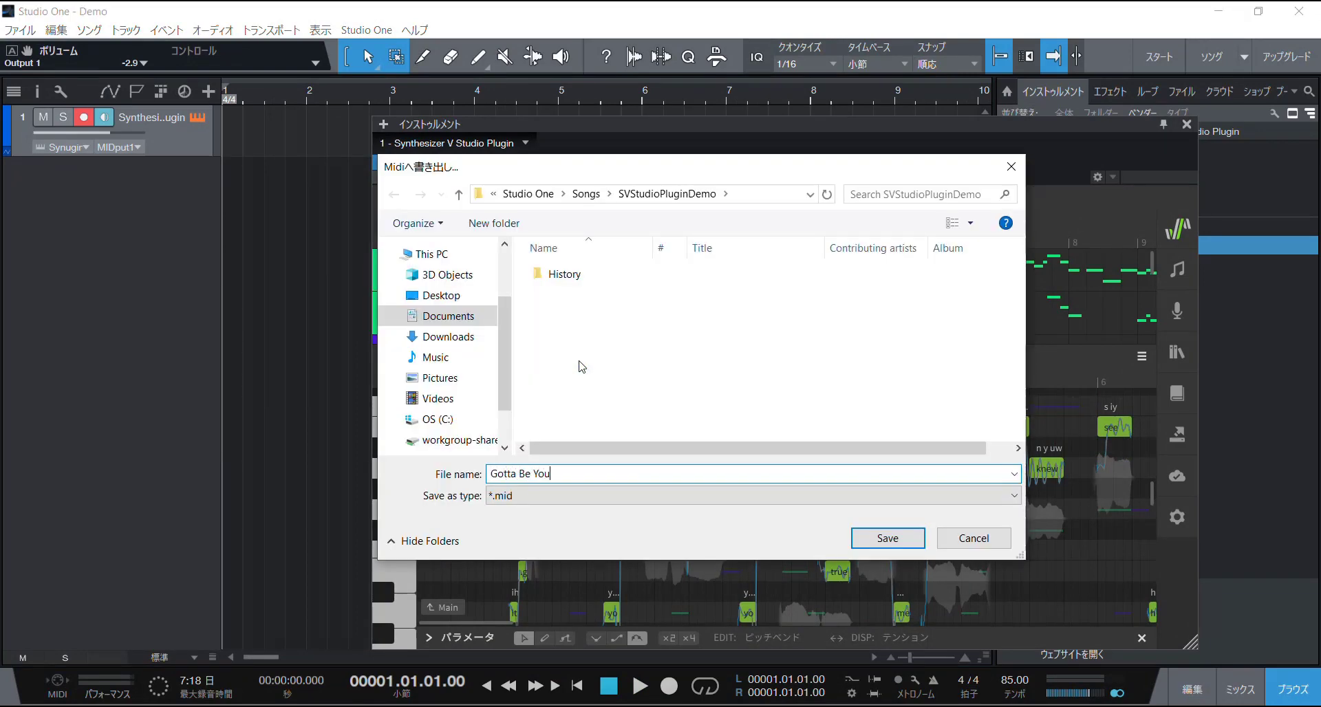
key("Return")
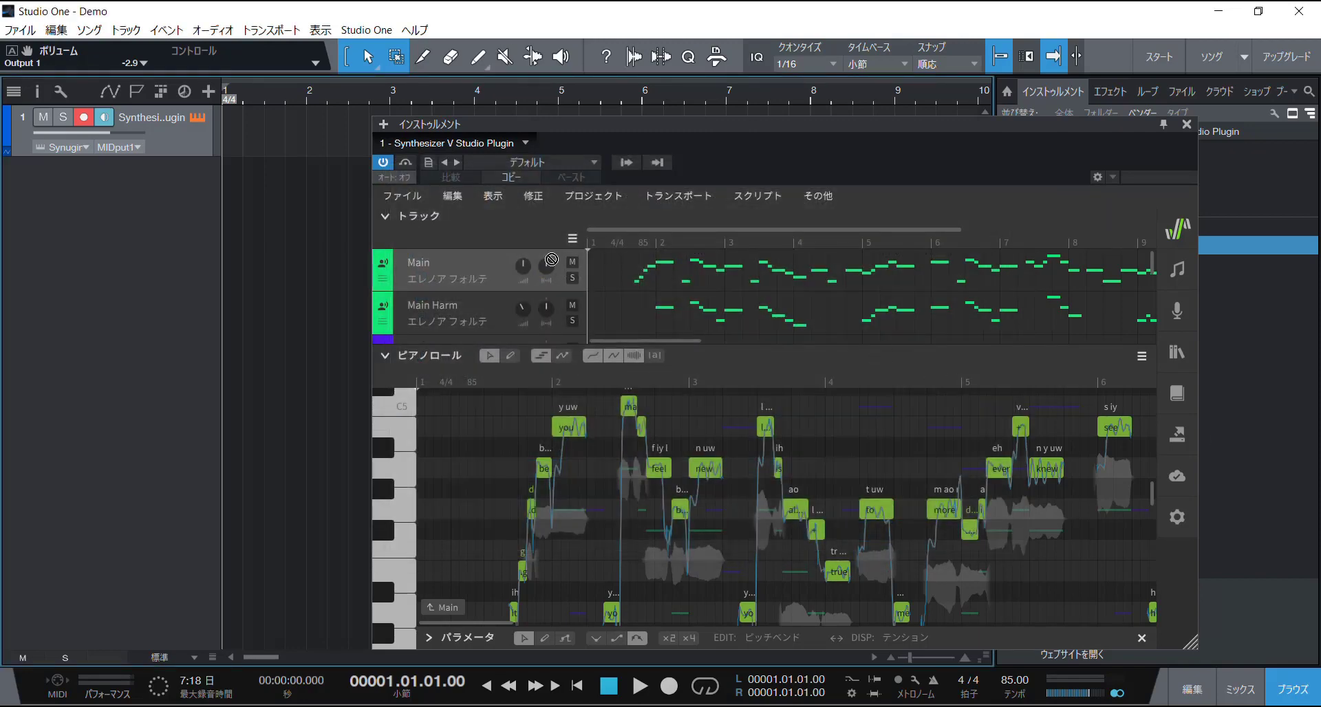
left_click_drag(0, 253, 247, 254)
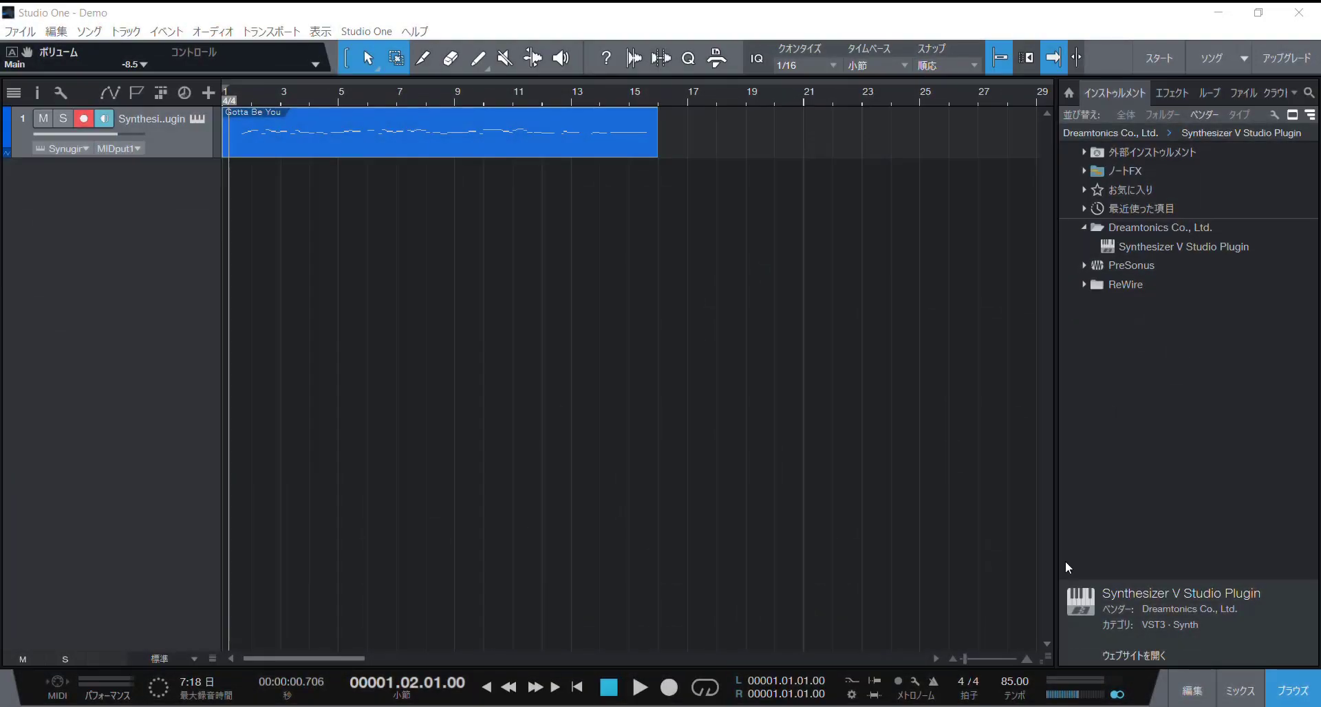
- Show the mixer, enable the plugin's Output 2 to Output 12, and play a passage to check the channel levels
left_click(1241, 691)
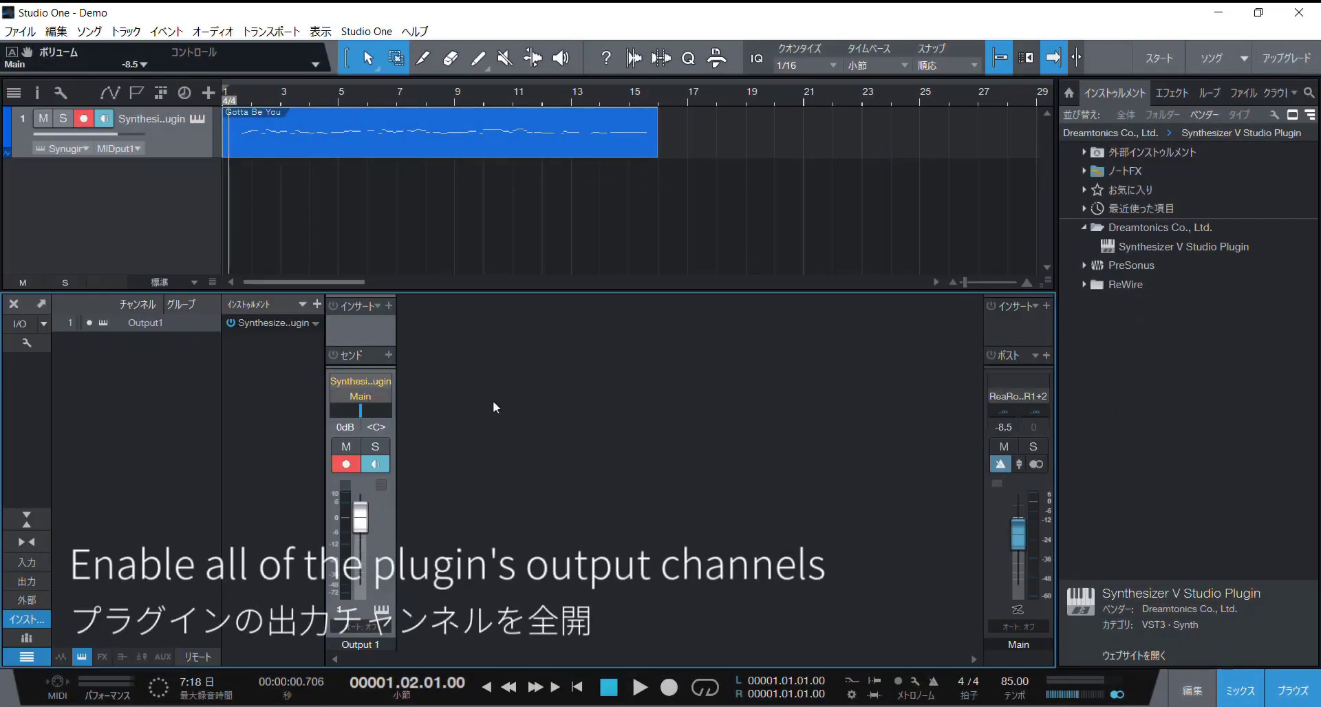
left_click(283, 323)
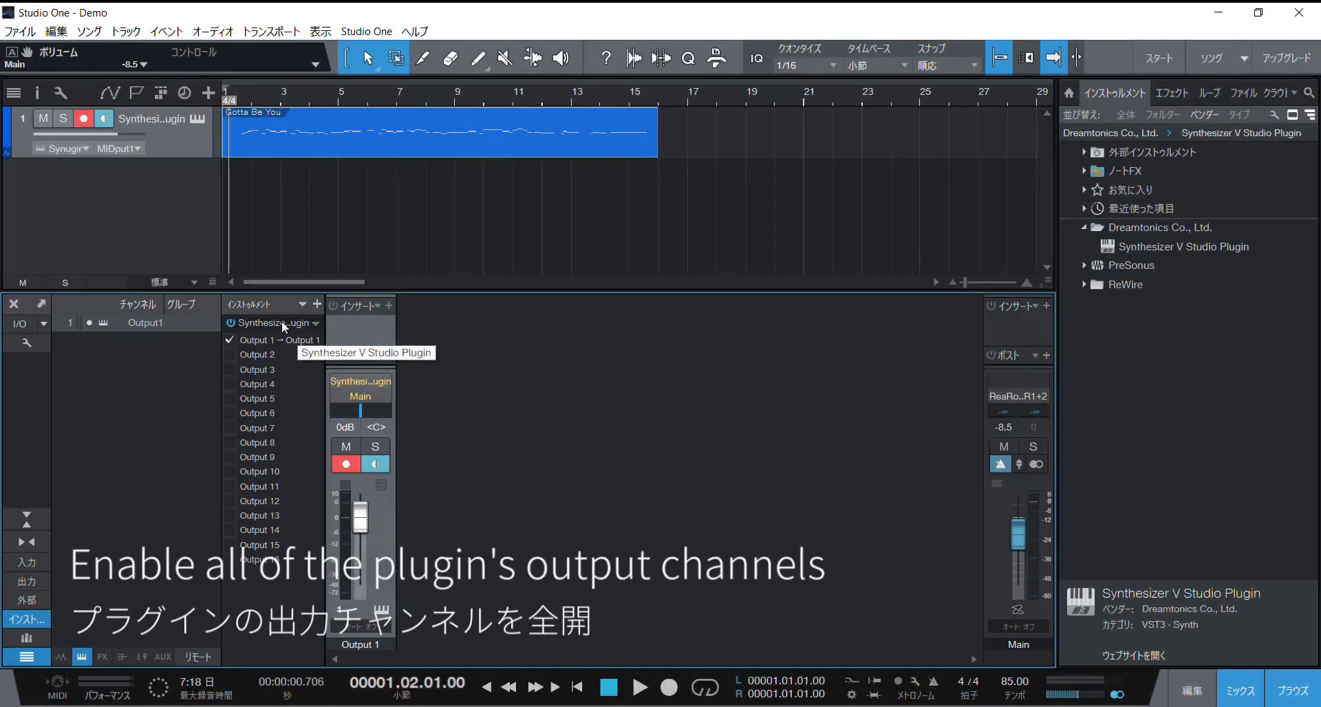
left_click(232, 354)
left_click(230, 370)
left_click(230, 384)
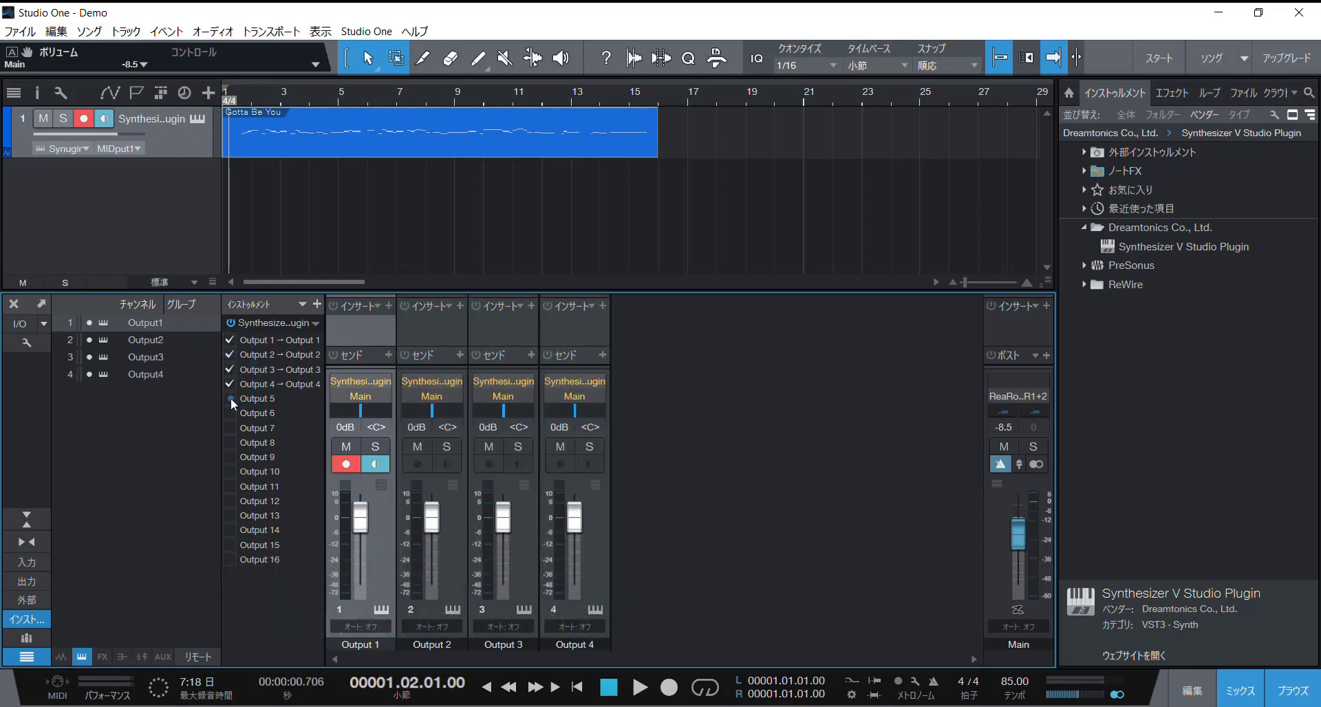
left_click(229, 399)
left_click(231, 413)
left_click(230, 428)
left_click(231, 443)
left_click(231, 457)
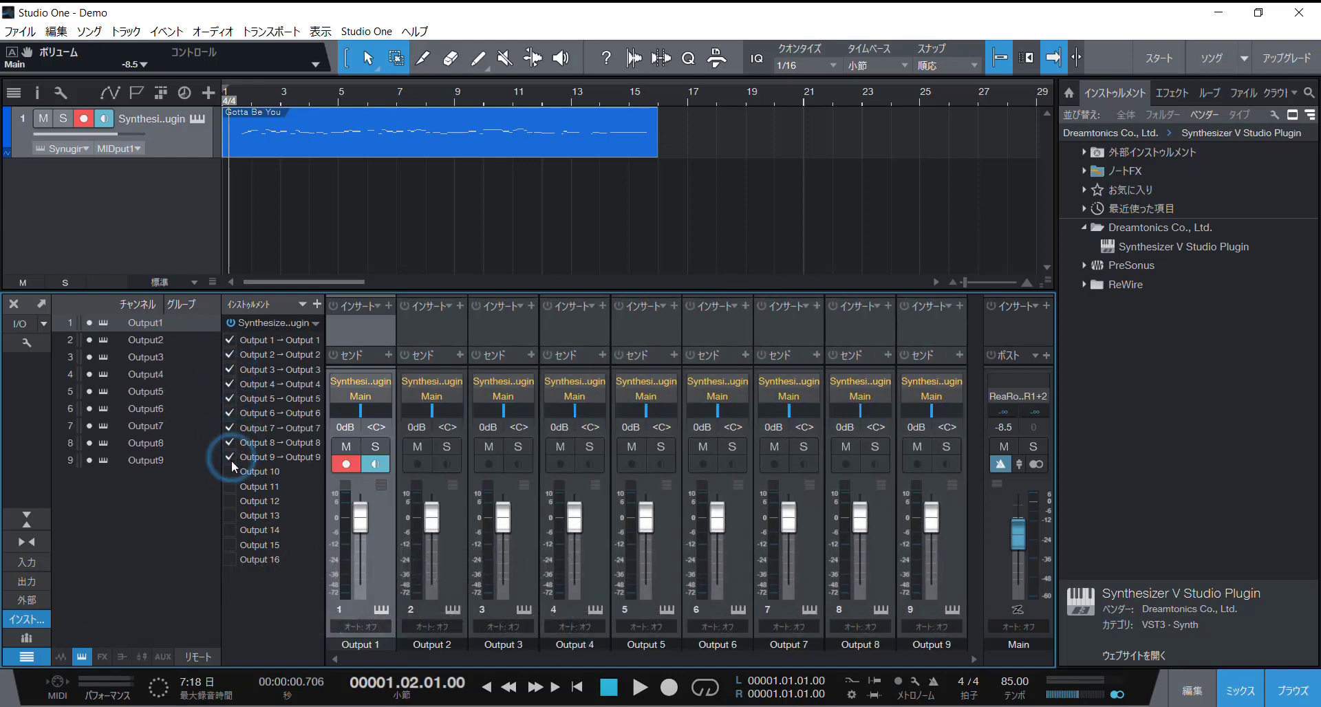
left_click(231, 472)
left_click(230, 487)
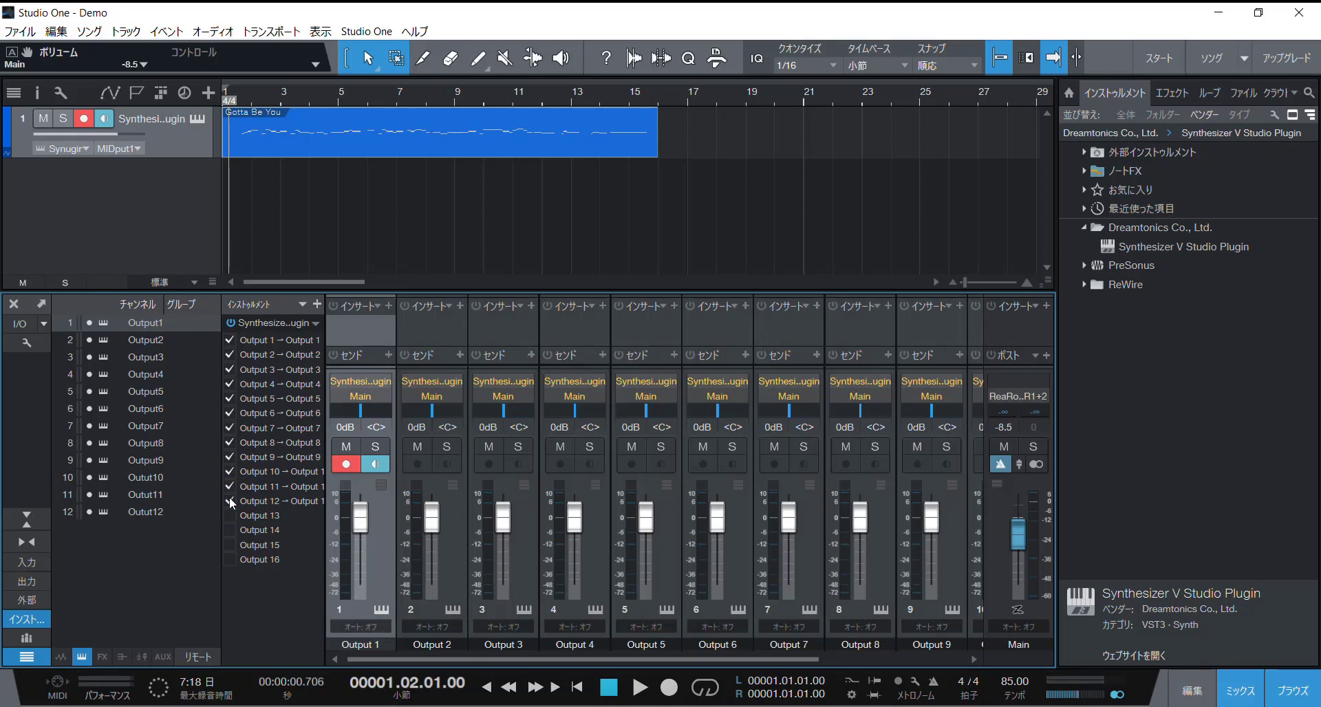
key("space")
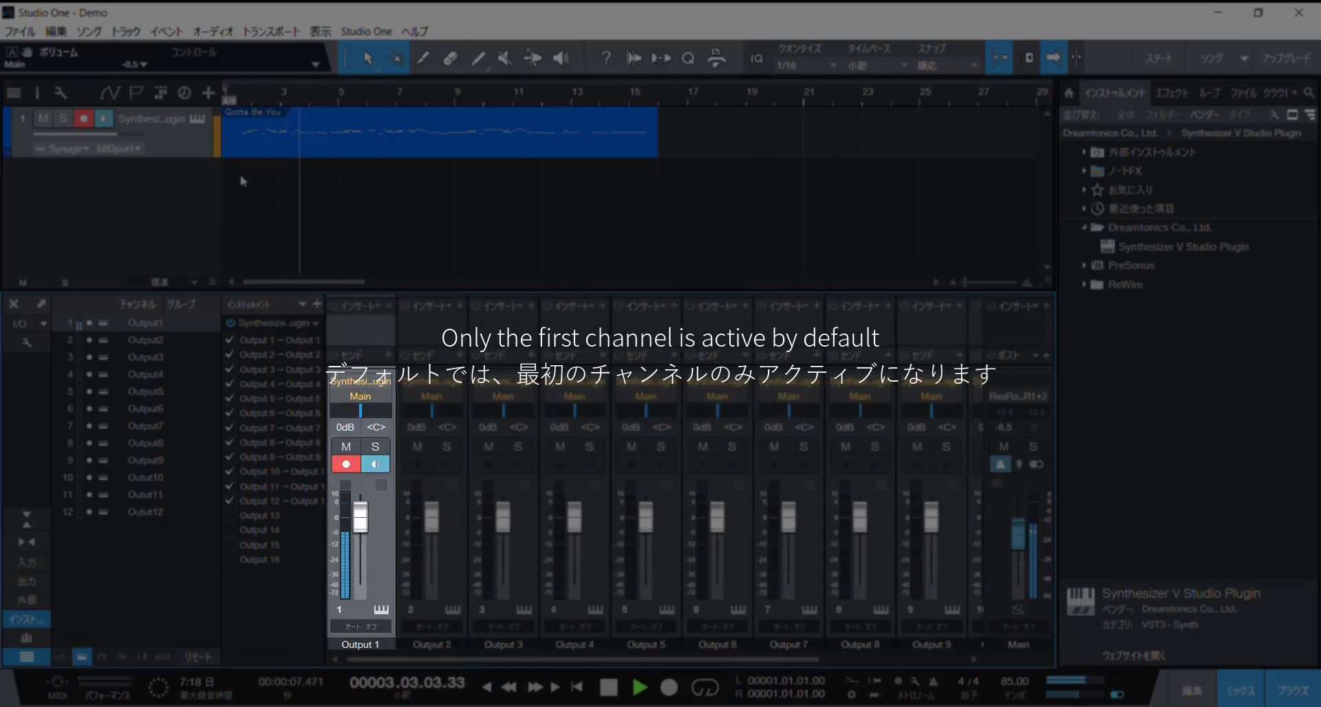
key("space")
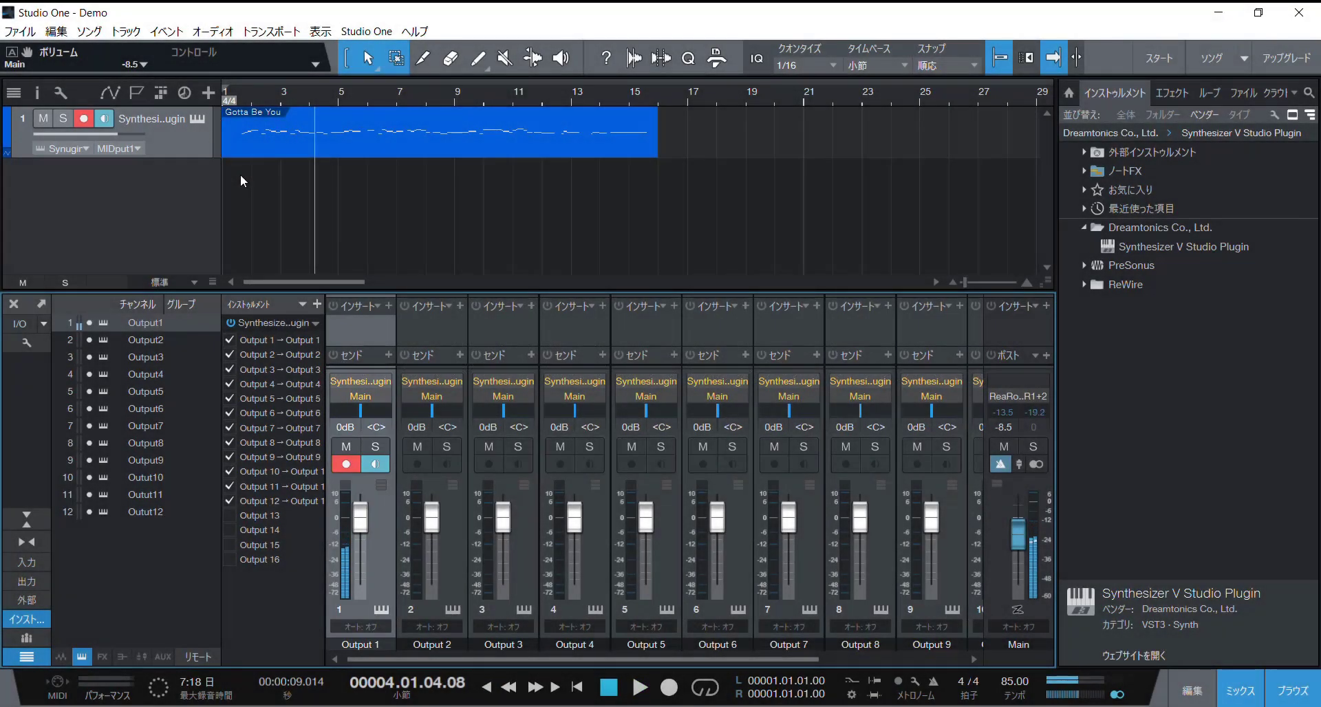
- Set the plugin's audio channel layout to ブレス分離マスター in its settings and close the plugin window
left_click(195, 120)
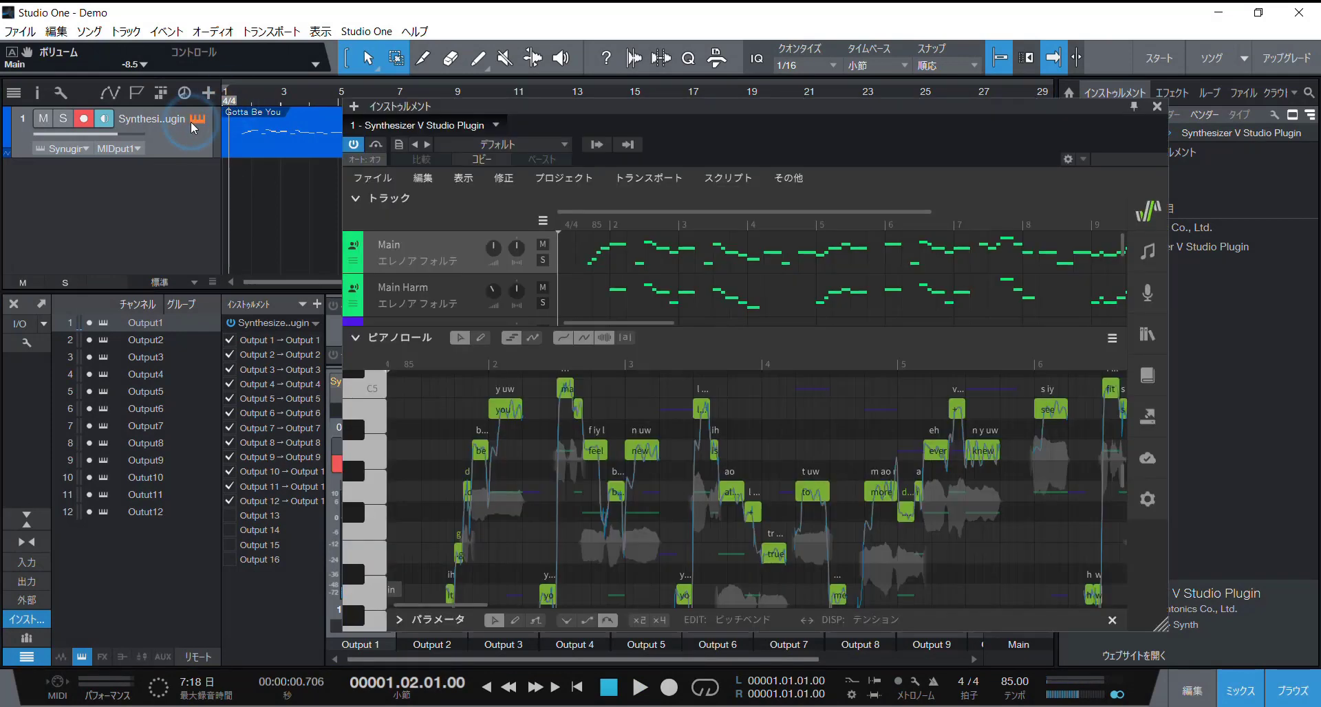
left_click(1147, 499)
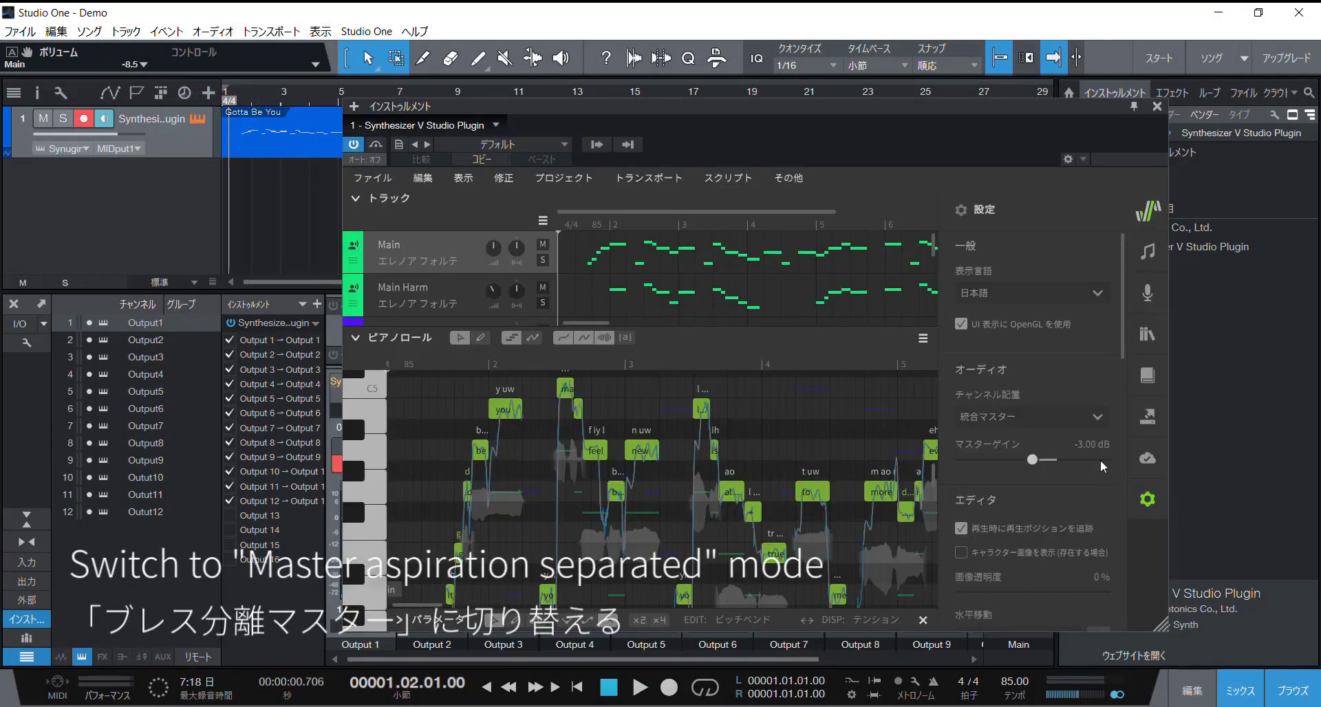
left_click(1058, 418)
left_click(1052, 462)
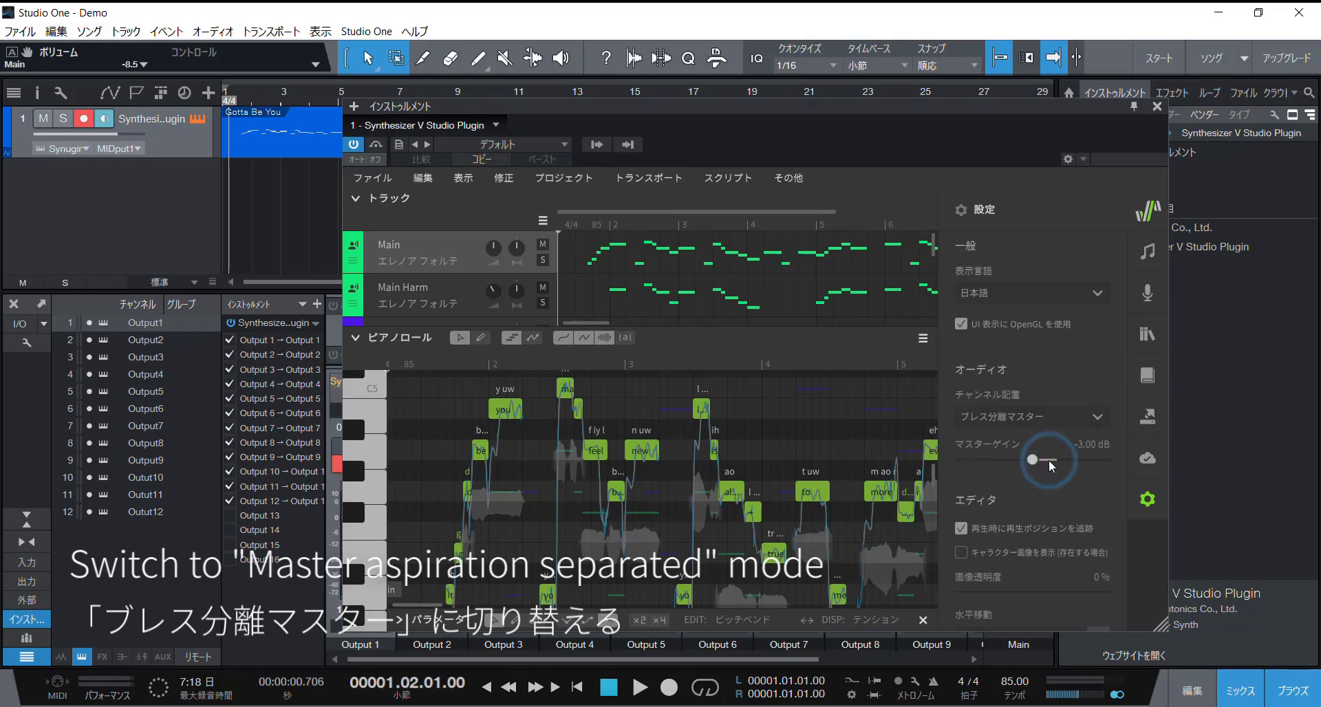
left_click(196, 120)
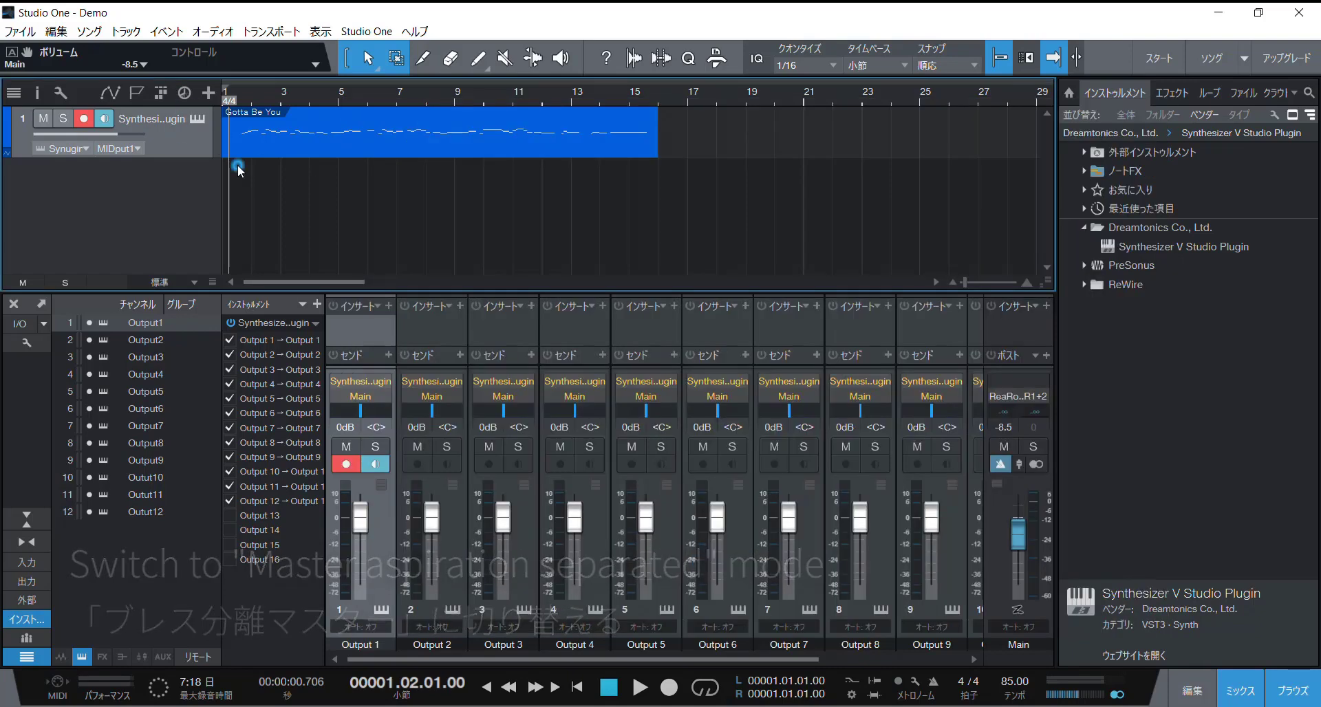
- Play the song while soloing Output 1 and Output 2 one after the other, clearing each solo before stopping playback
key("space")
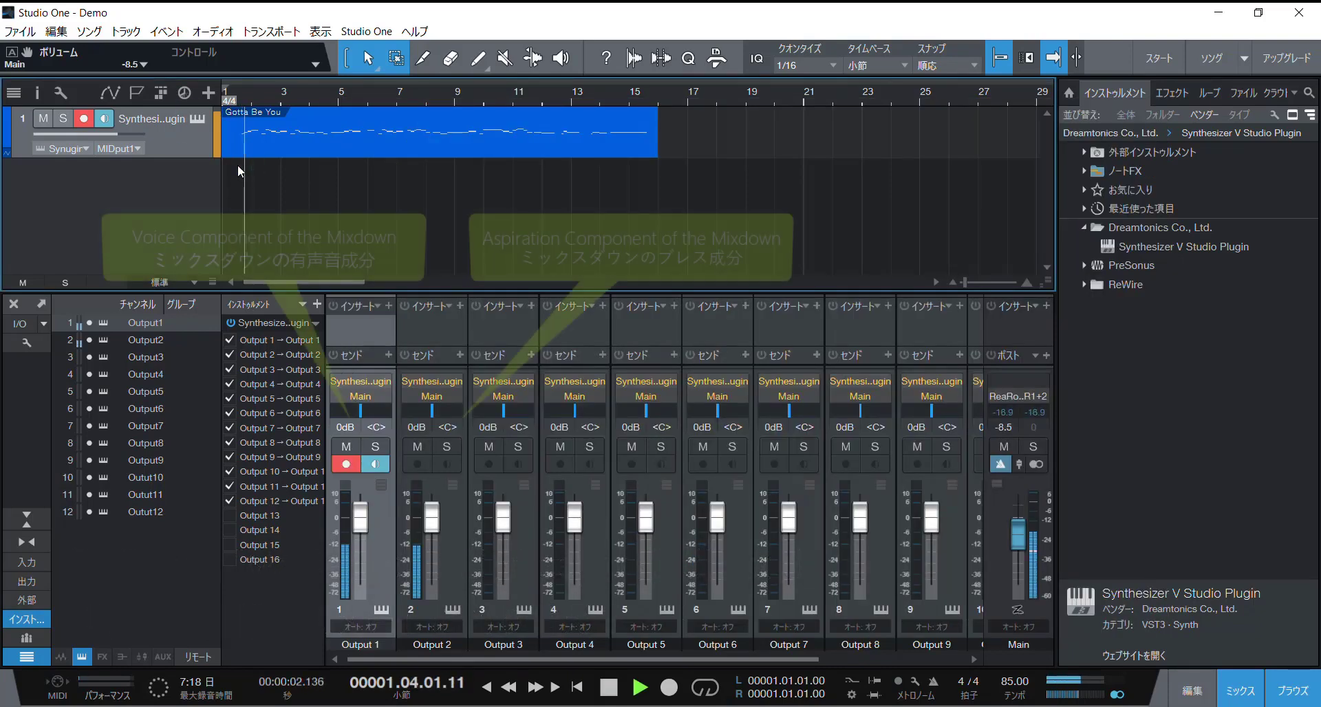
left_click(375, 447)
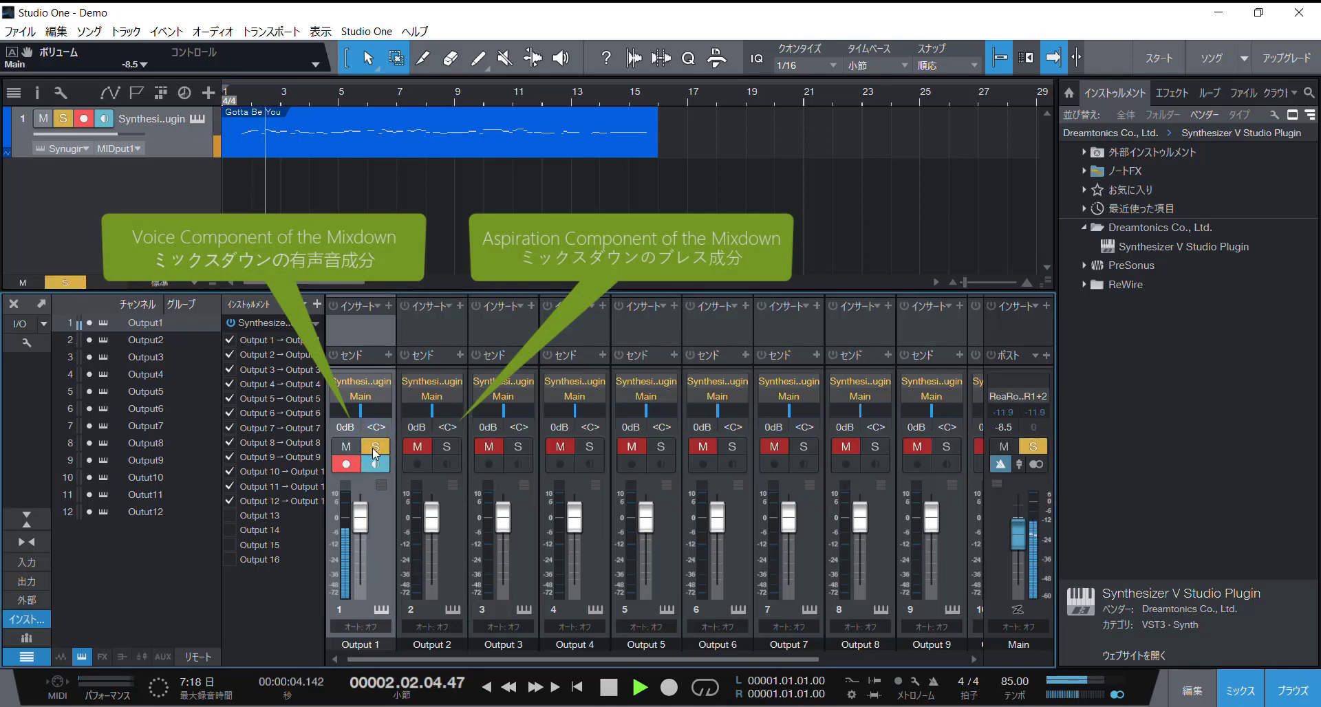
left_click(375, 447)
left_click(448, 447)
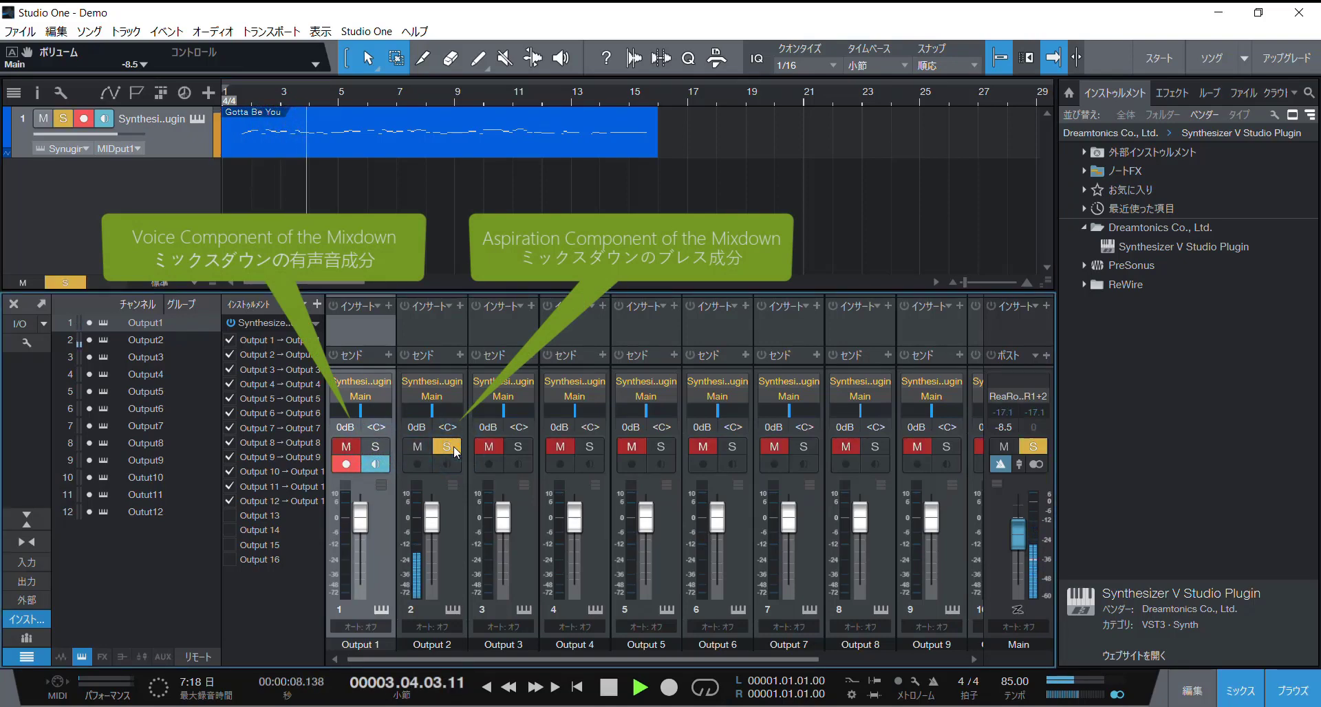
left_click(447, 447)
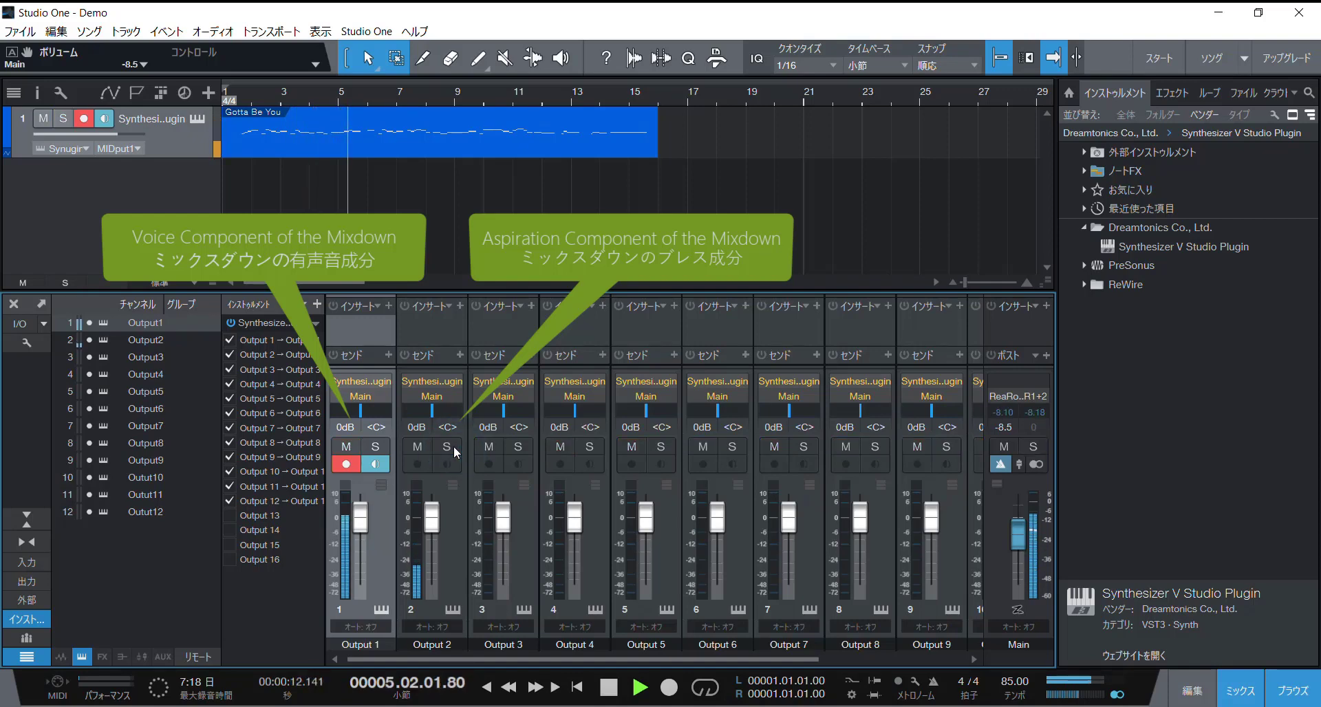
key("space")
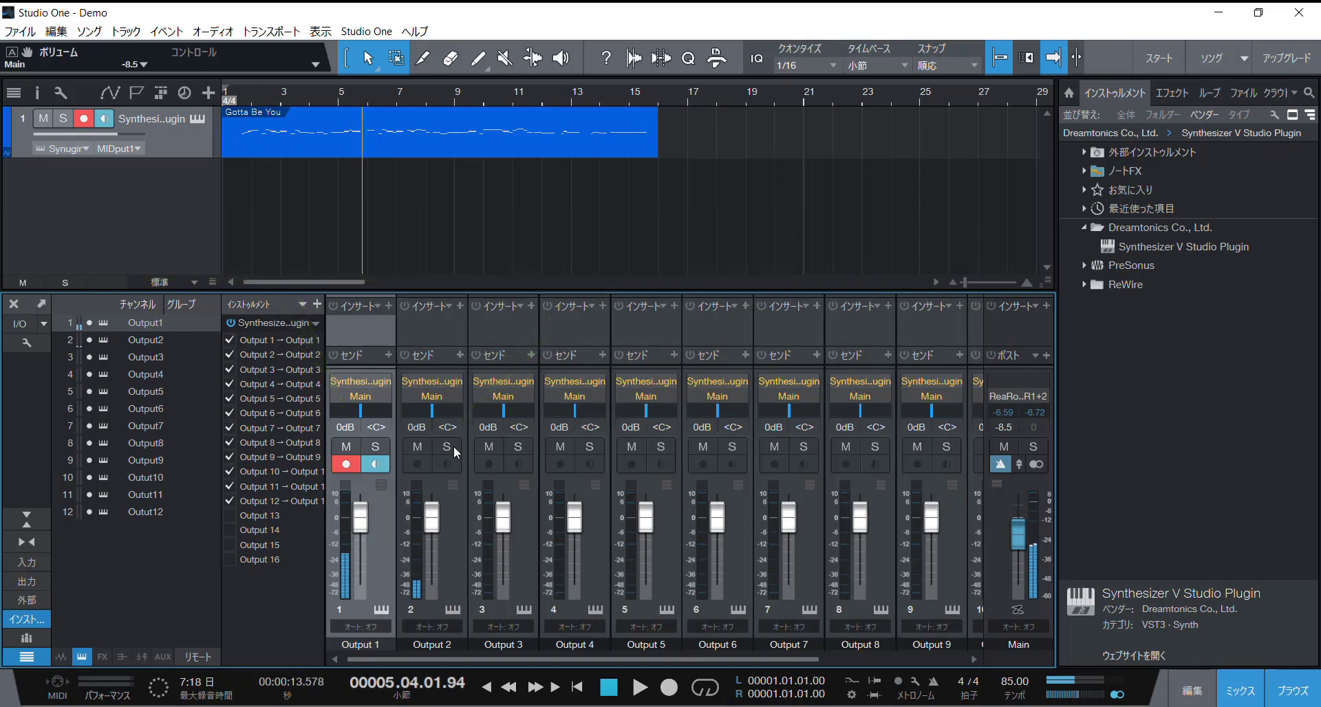
- Return the playback position to the first bar and set the plugin's audio channel layout to 統合トラック
left_click(237, 101)
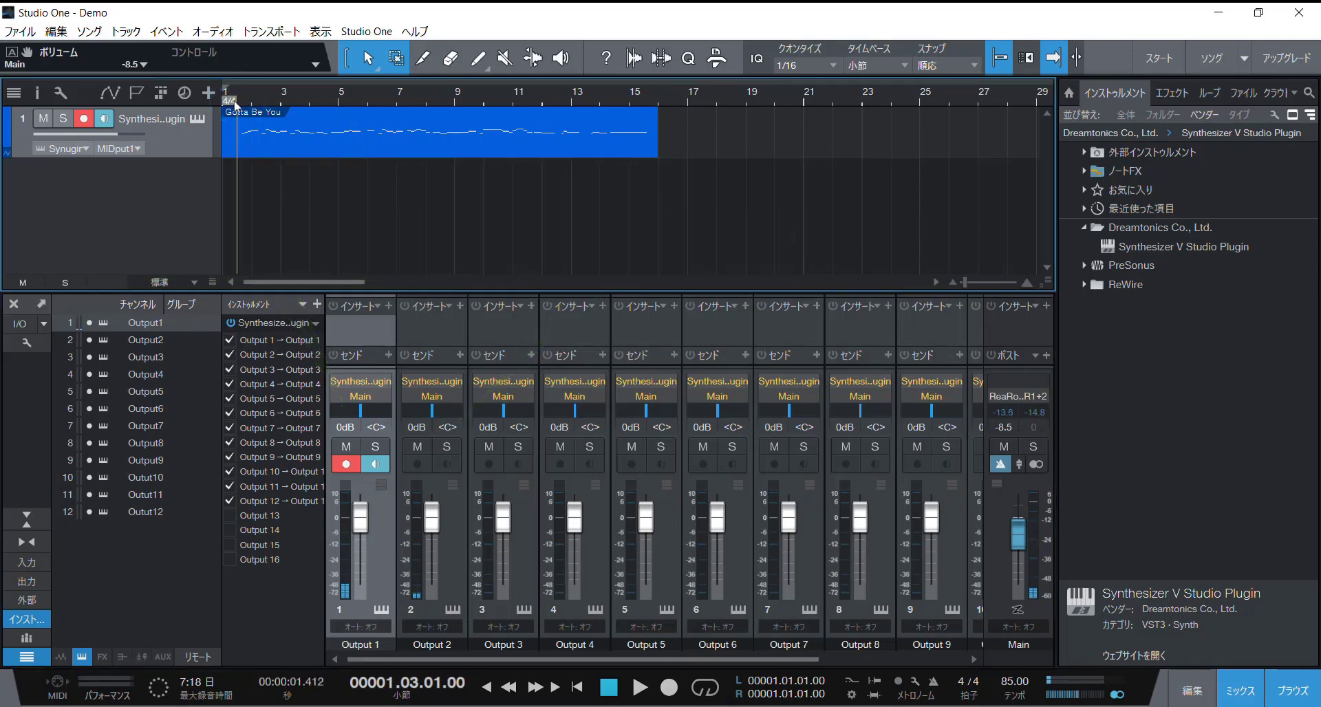
left_click(197, 120)
left_click(997, 427)
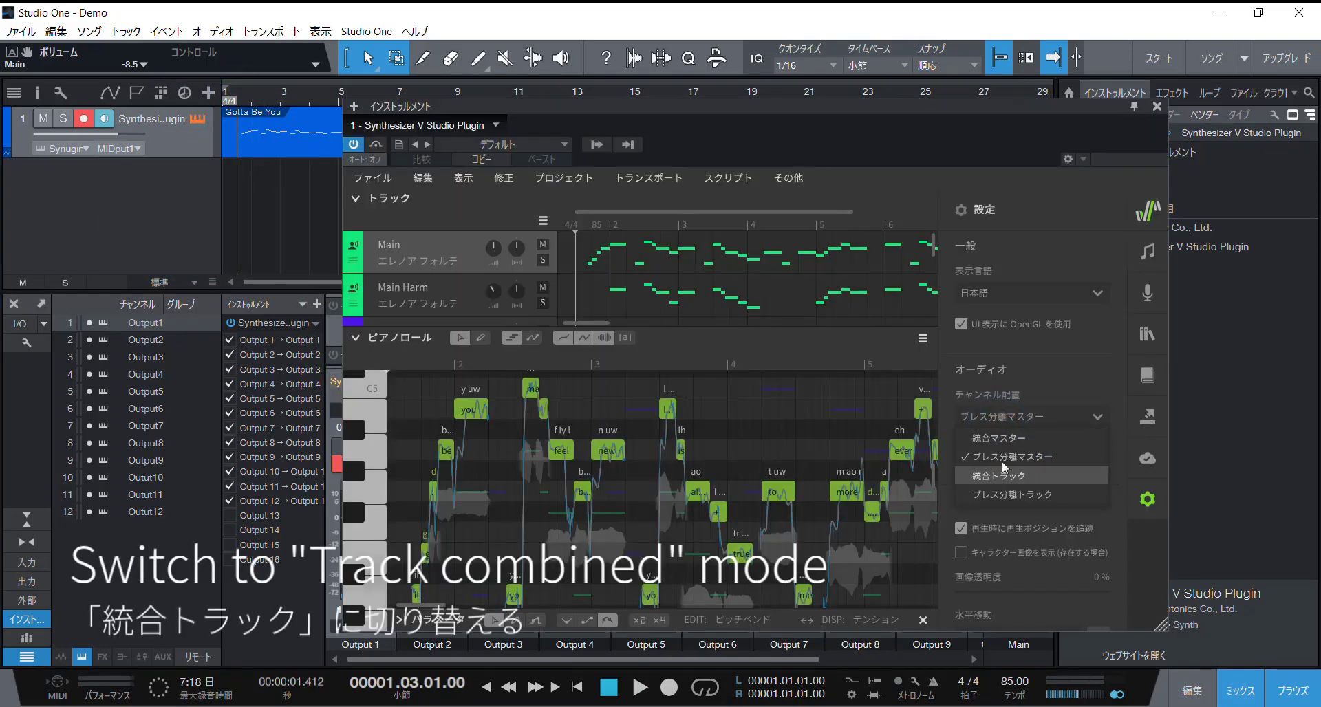
left_click(1006, 475)
left_click(196, 122)
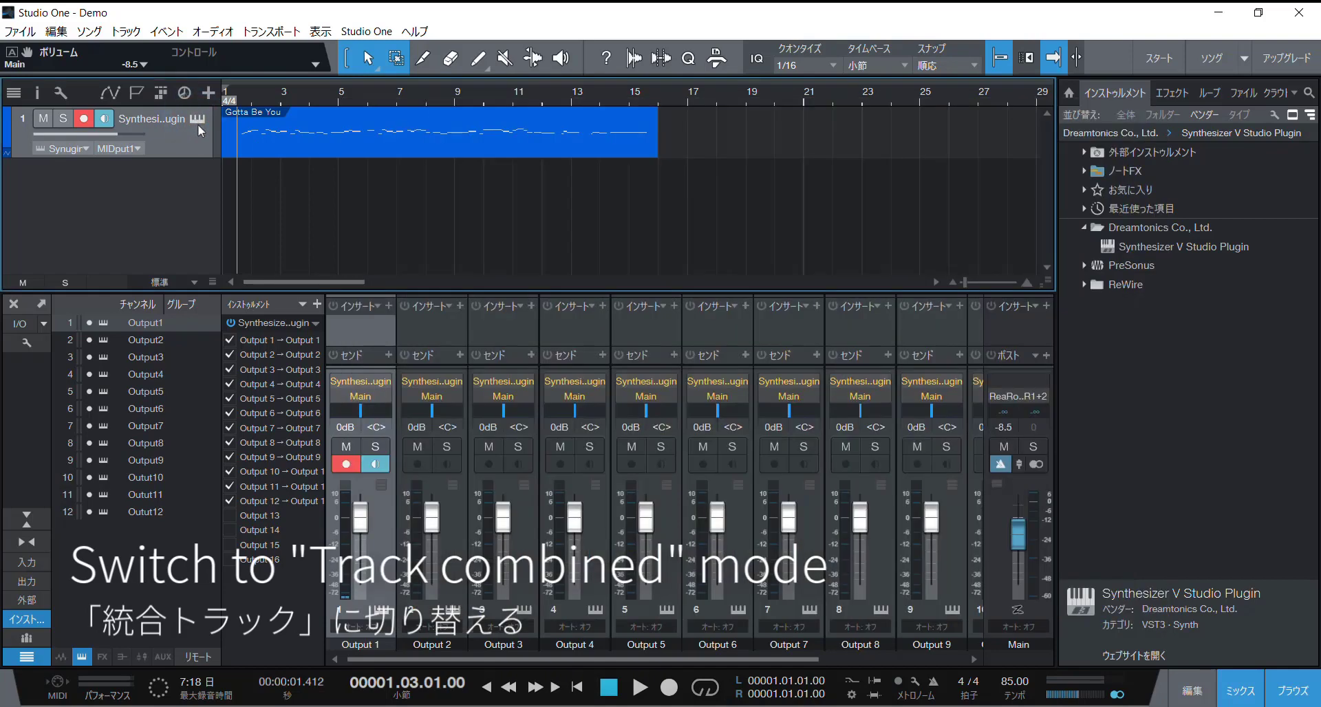
- Play the song and solo Output 2 for a moment, clearing the solo while playback continues
key("space")
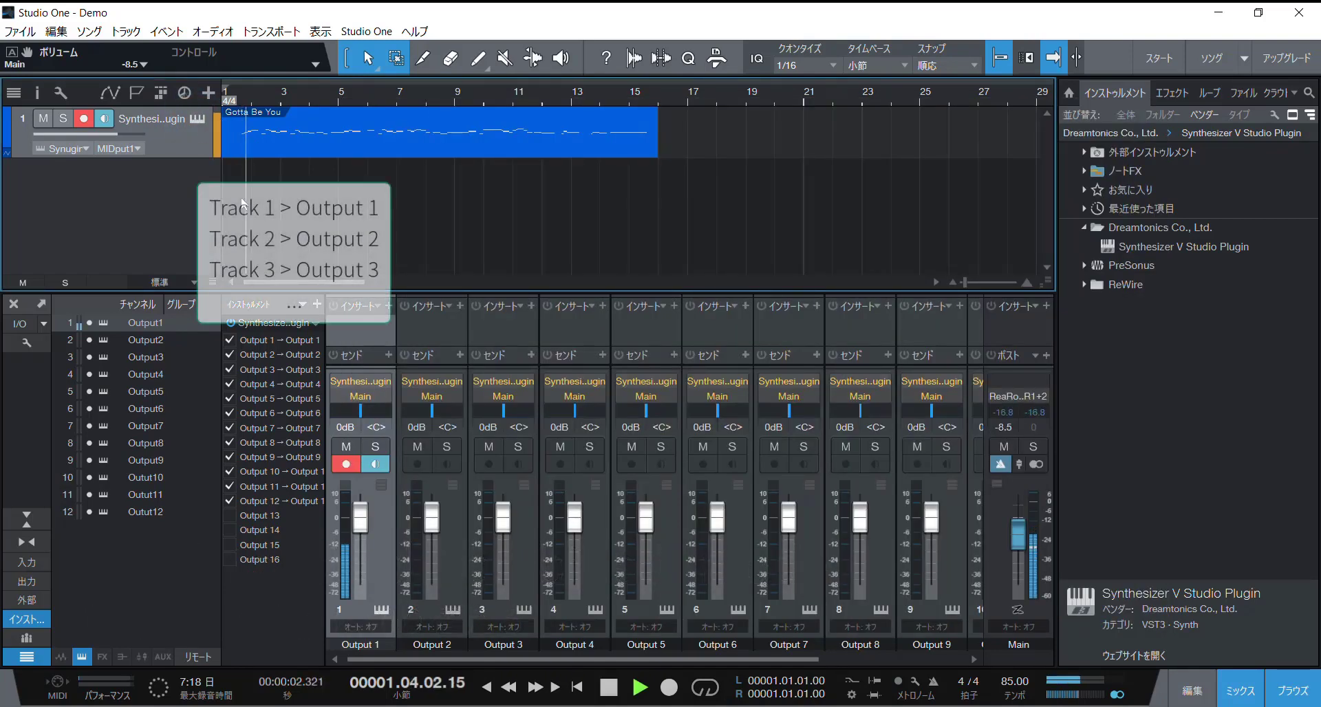
left_click(448, 447)
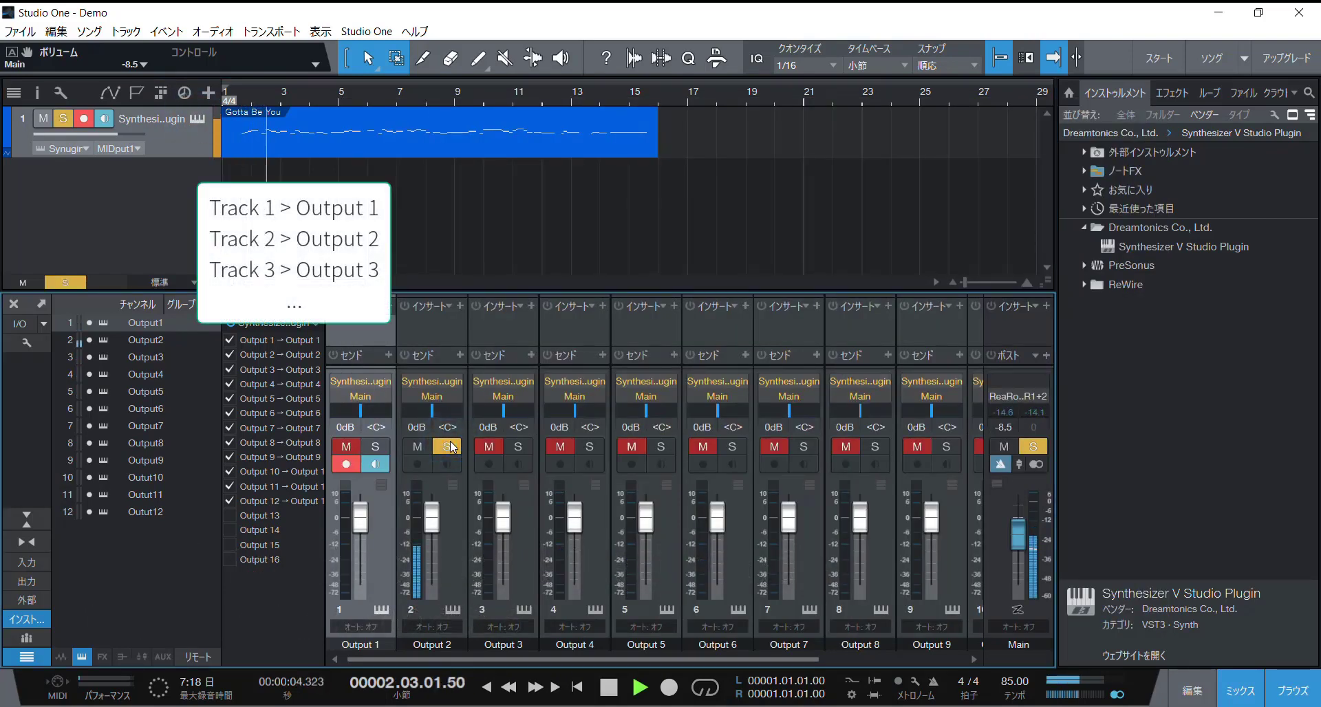
left_click(448, 447)
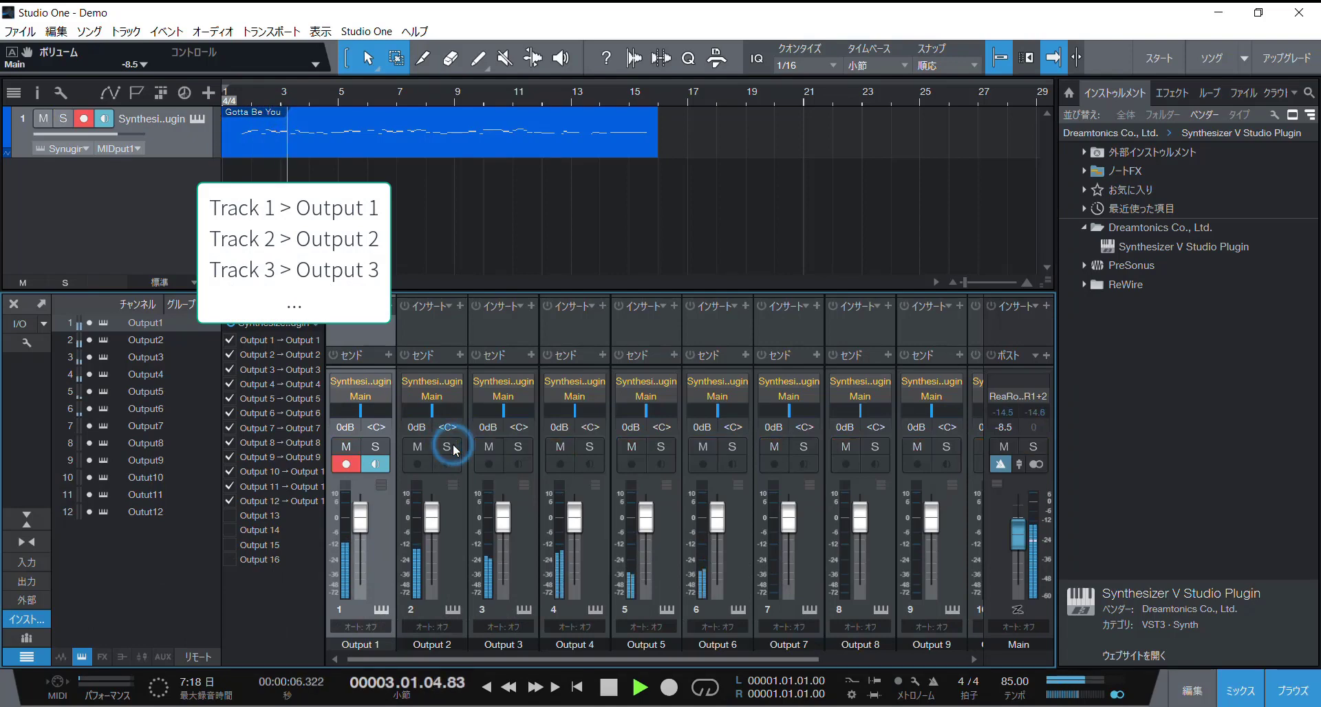
- Solo Output 3 to Output 6 one after another during playback, adding Output 1 and Output 2 to the soloed channels
left_click(521, 446)
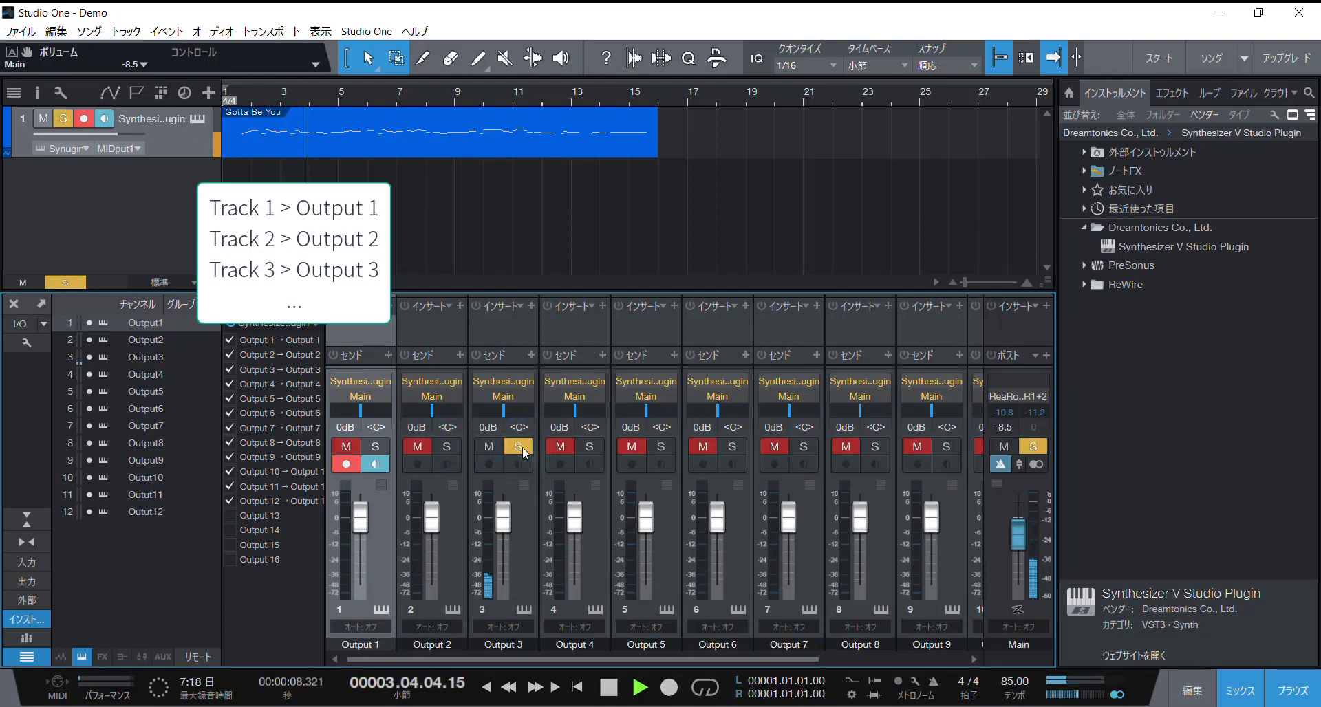
left_click(589, 447)
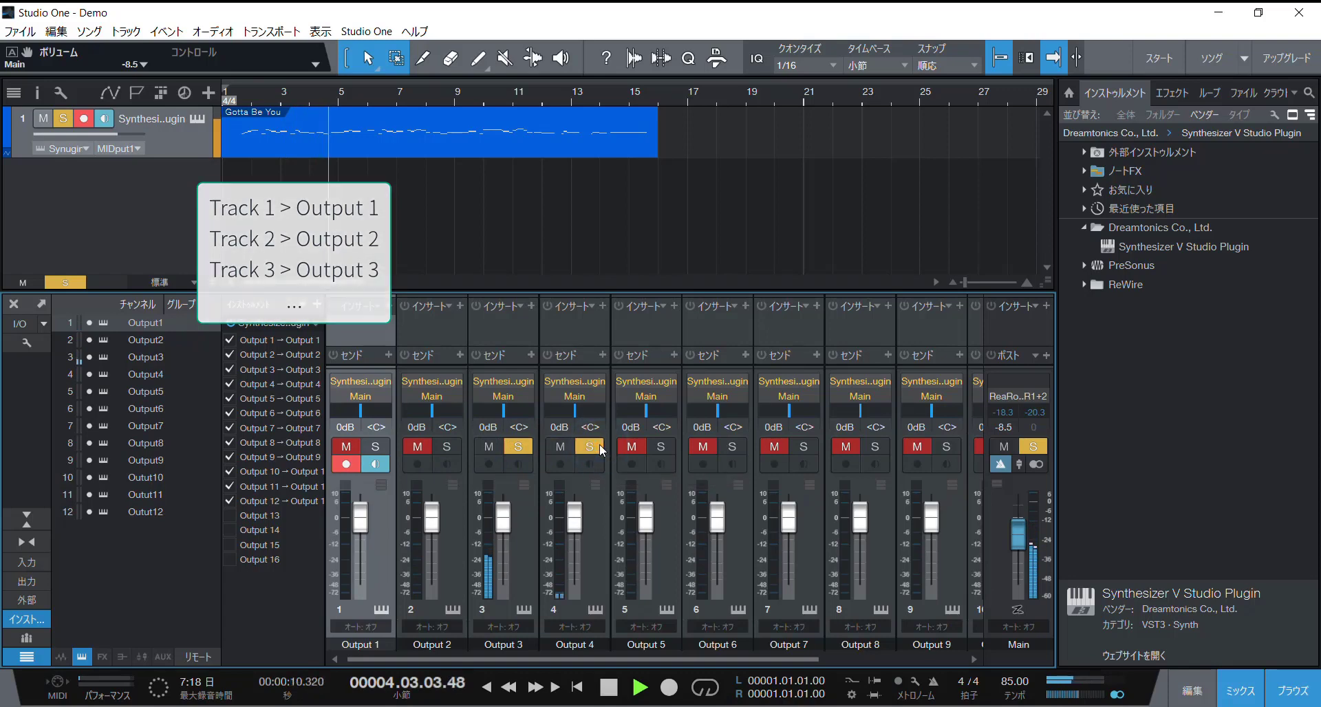
left_click(662, 446)
left_click(734, 448)
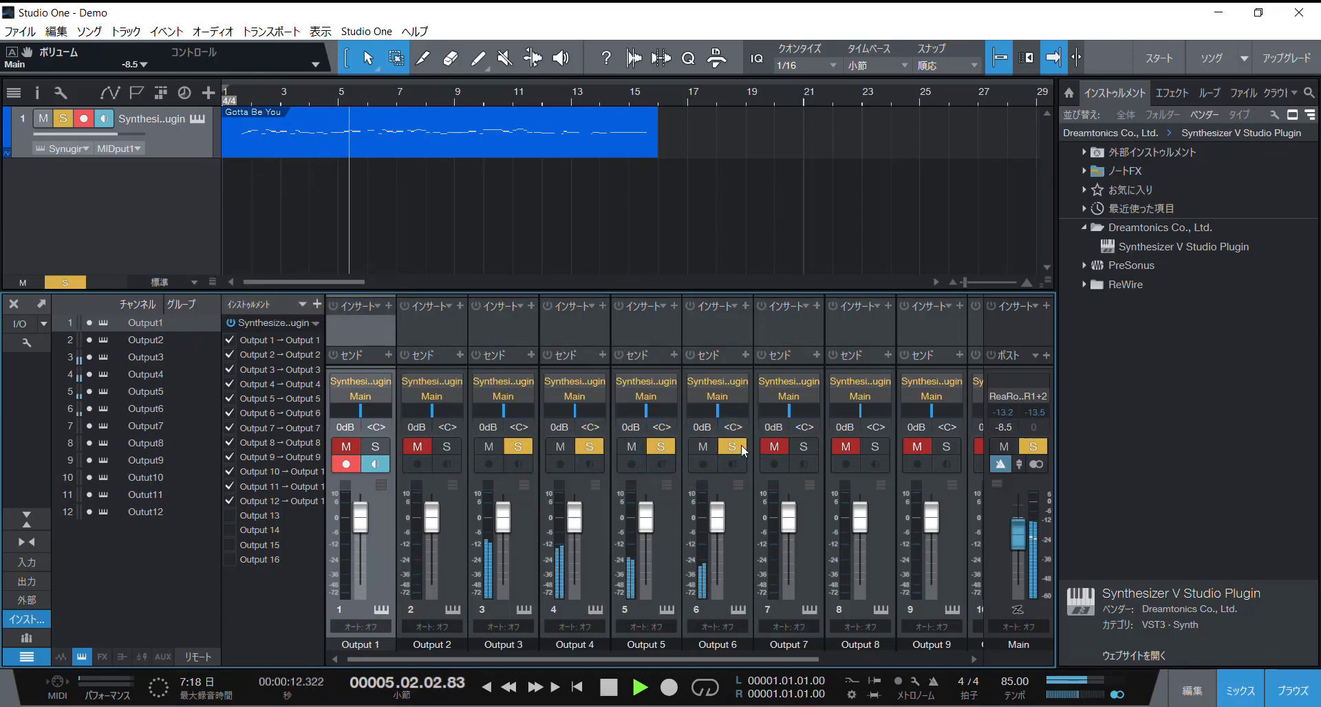
left_click(375, 446)
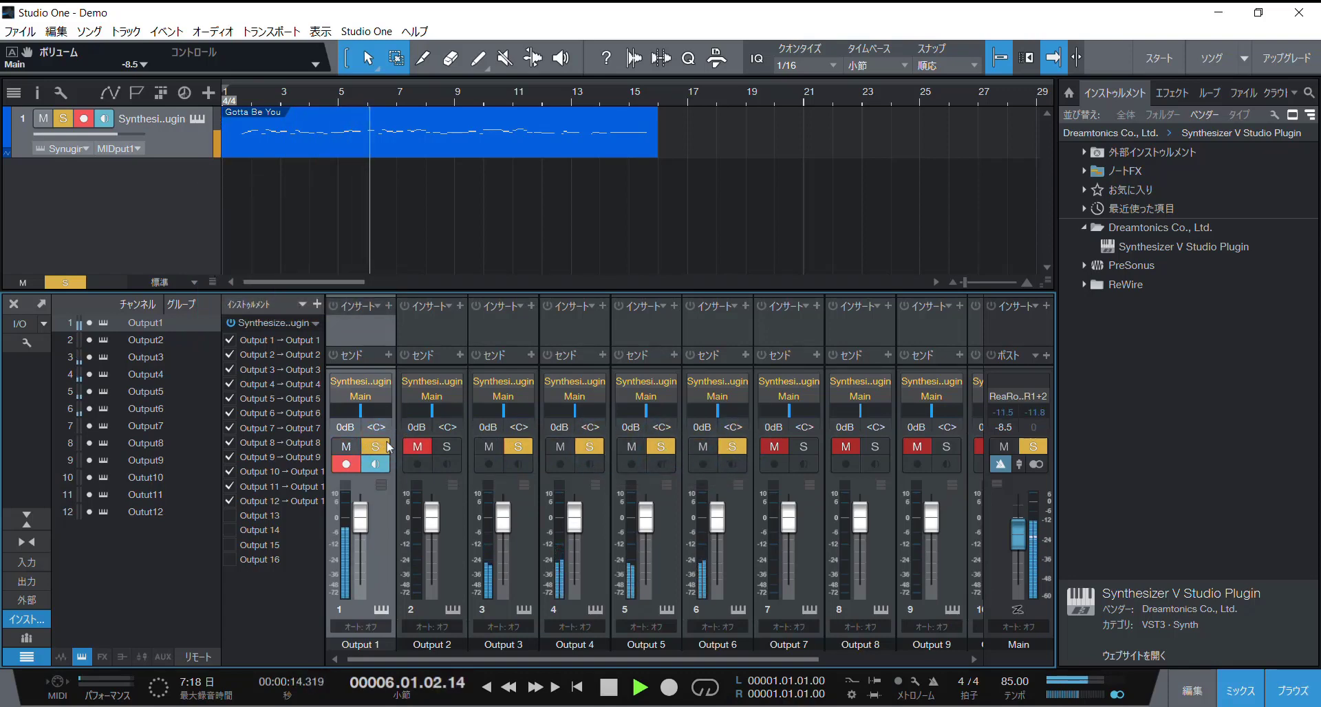
left_click(421, 448)
left_click(446, 446)
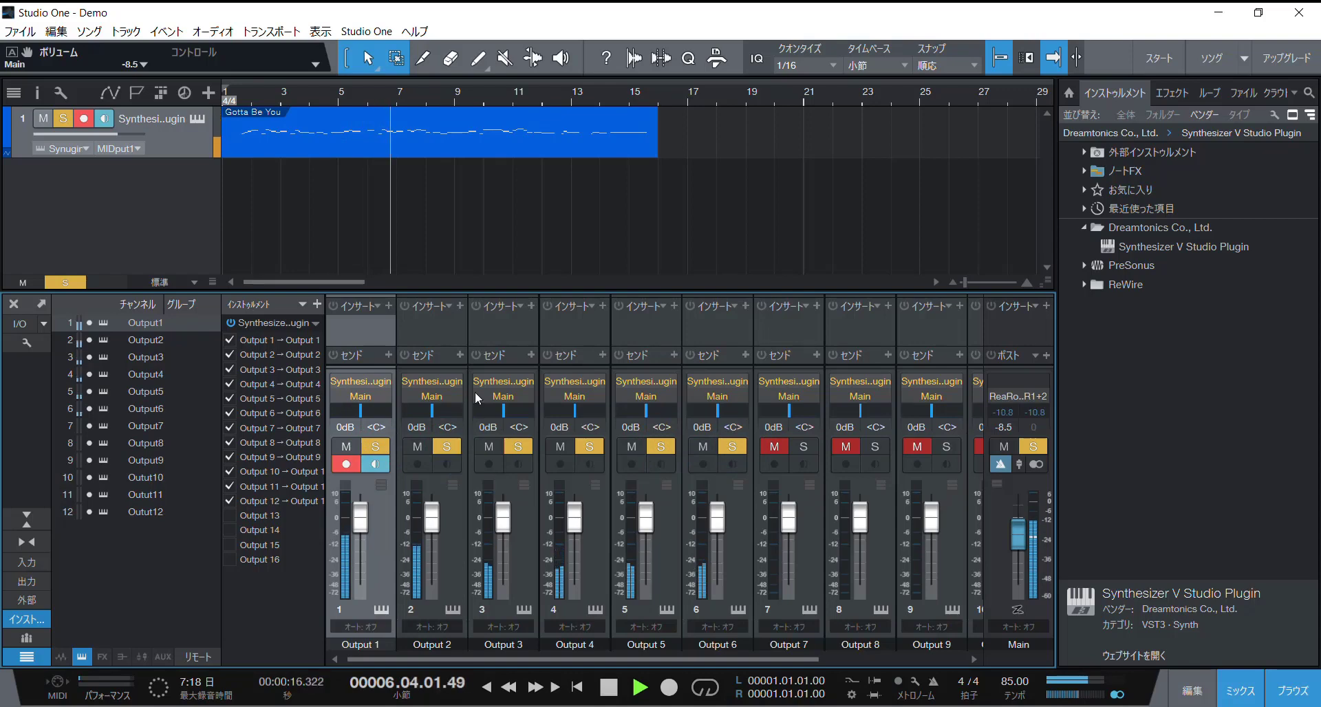
- Stop playback and clear the solo on Output 1 to Output 6
key("space")
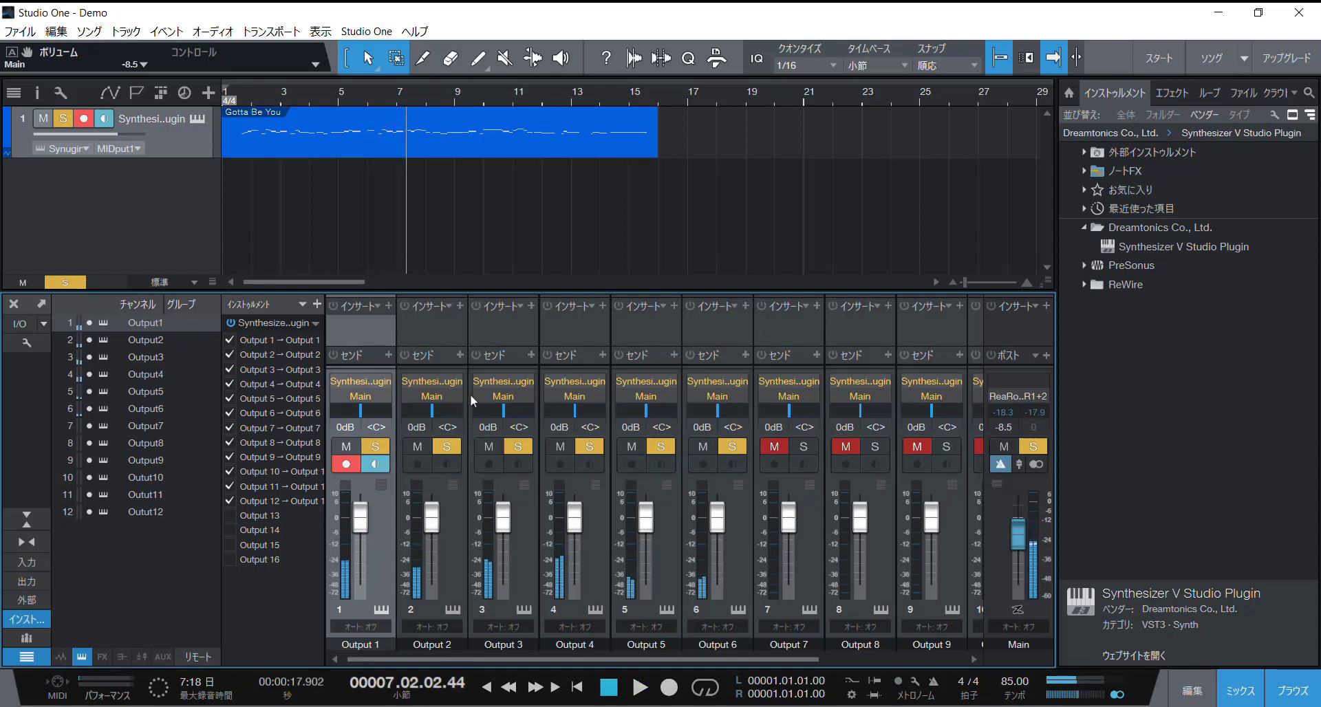
left_click(375, 447)
left_click(447, 446)
left_click(417, 446)
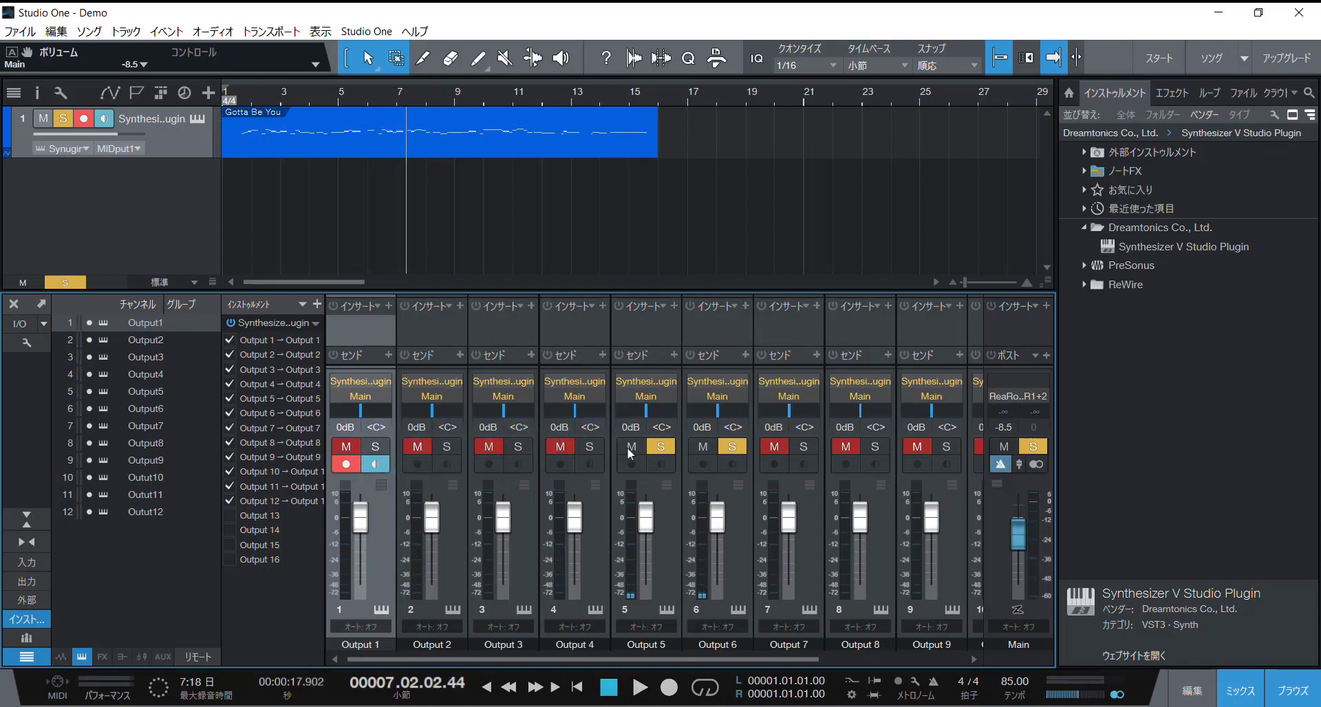
left_click(732, 446)
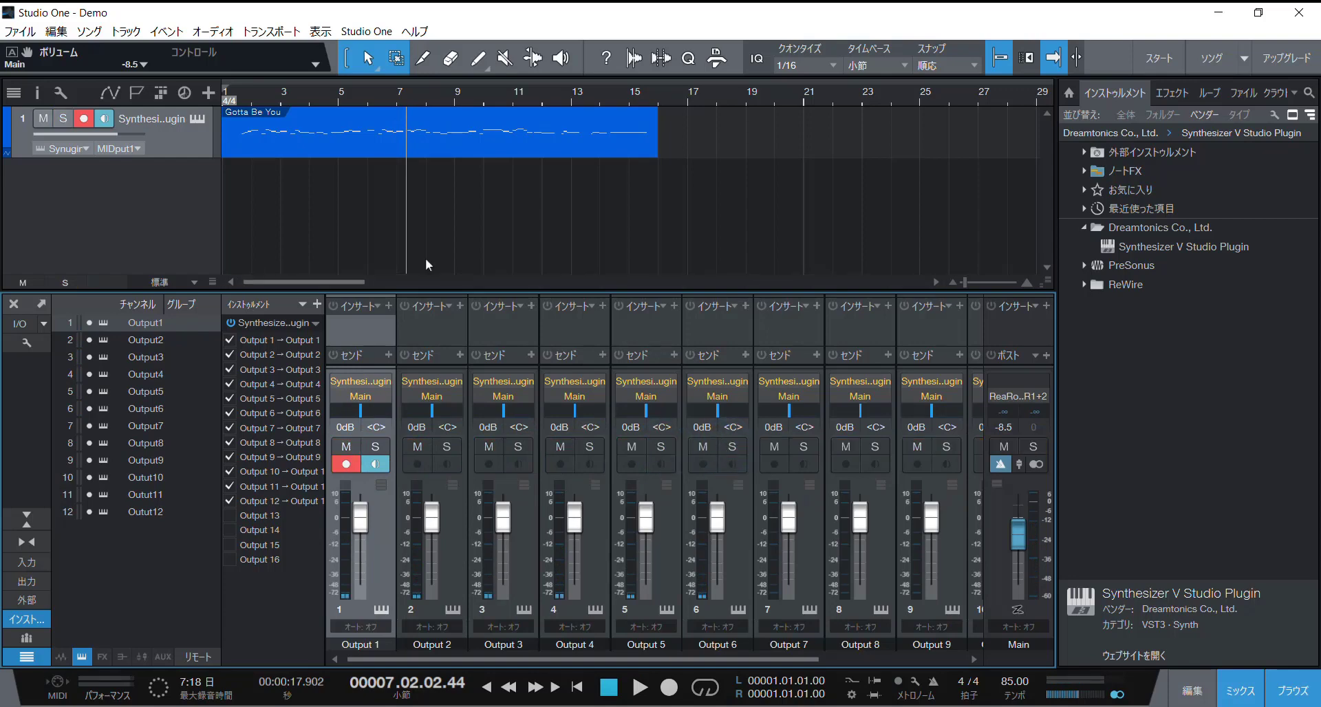
- Set the plugin's audio channel layout to ブレス分離トラック, close its window and return the playback position to bar 1
left_click(196, 119)
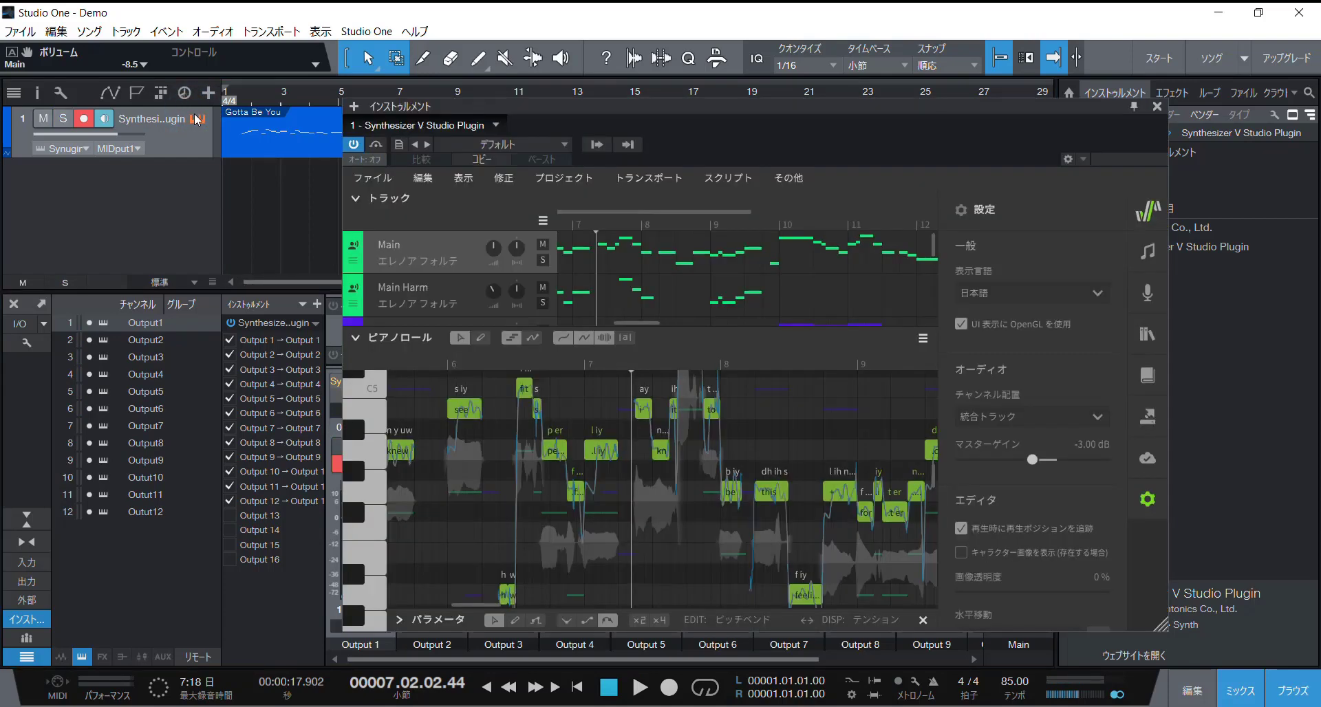
left_click(974, 417)
left_click(993, 499)
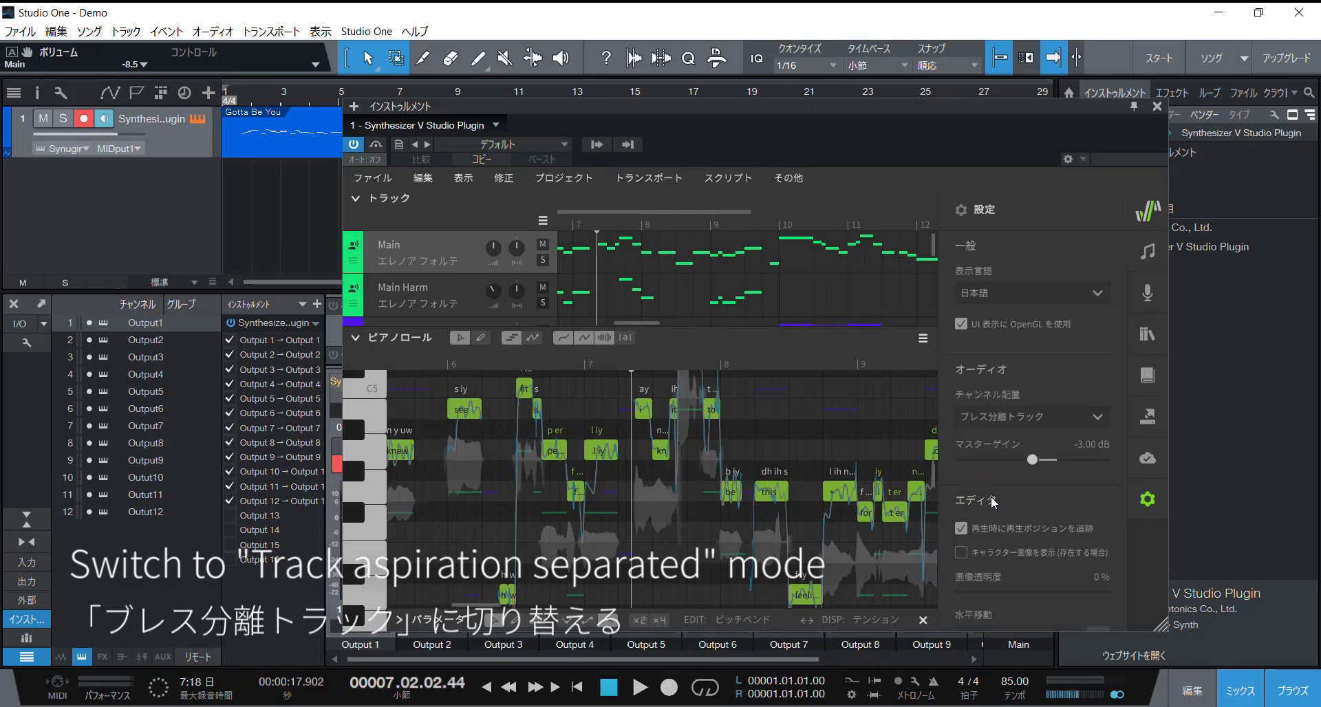
left_click(199, 119)
left_click(236, 102)
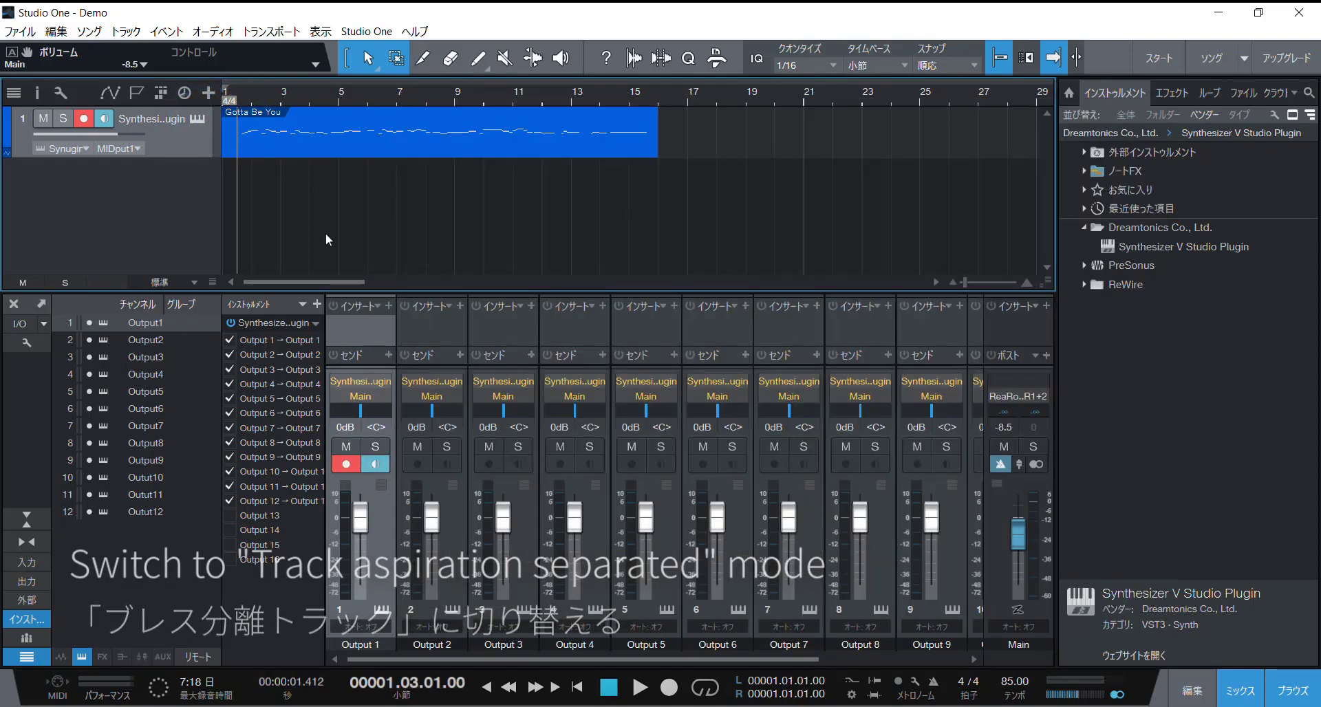
- Play the song and solo the aspiration channels Output 2, Output 4, Output 6 and Output 8 in turn
key("space")
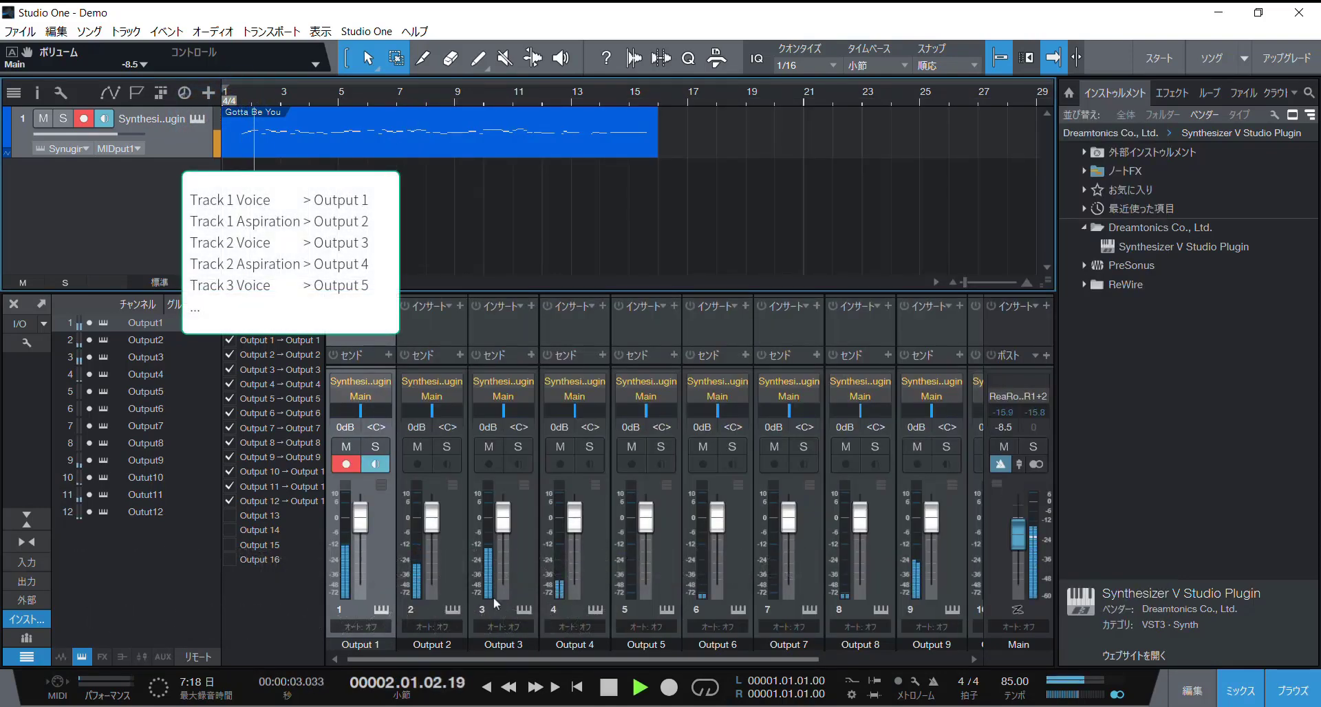
left_click_drag(551, 658, 694, 656)
left_click_drag(578, 657, 435, 657)
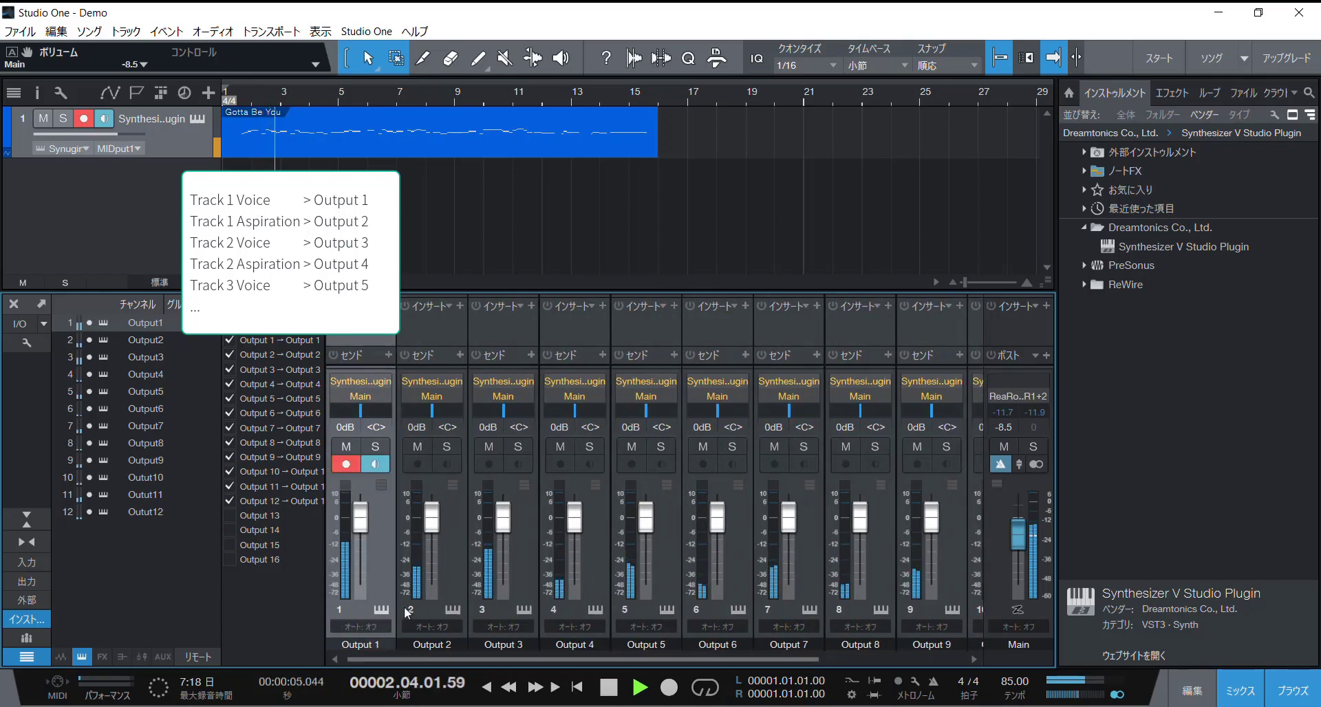
left_click(448, 447)
left_click(591, 447)
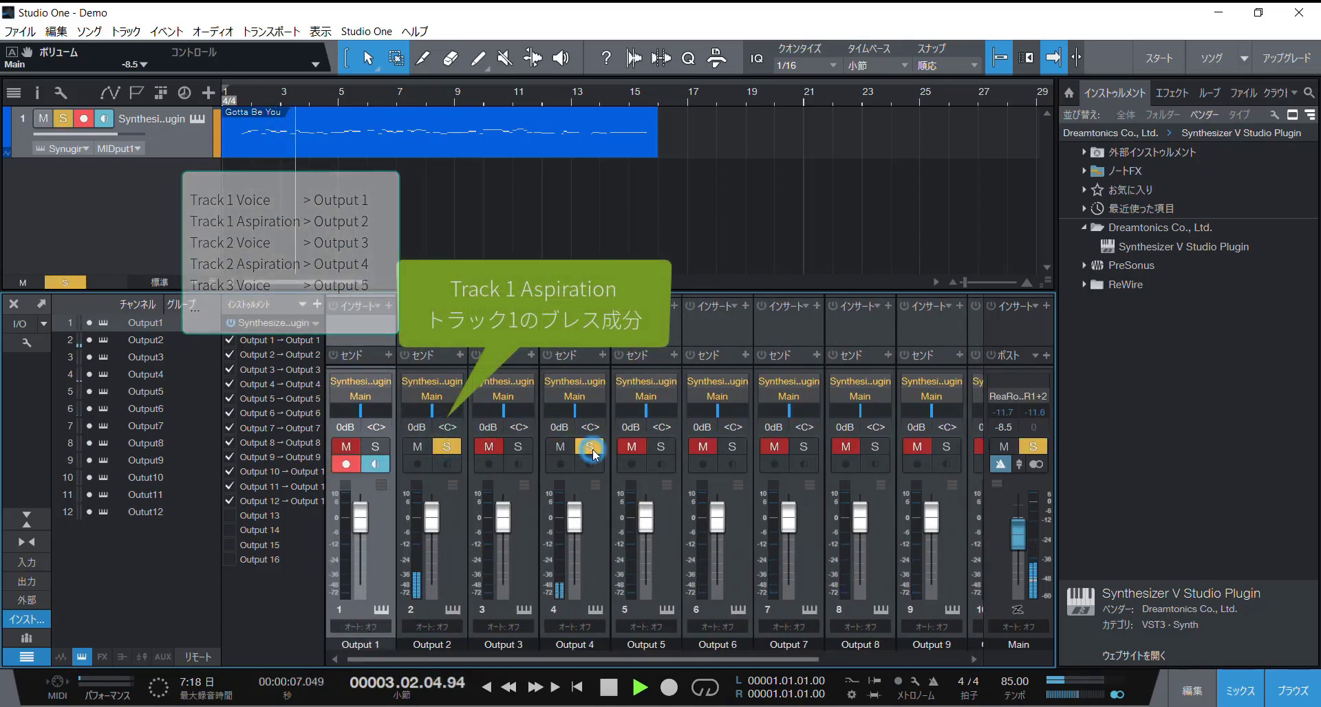
left_click(739, 447)
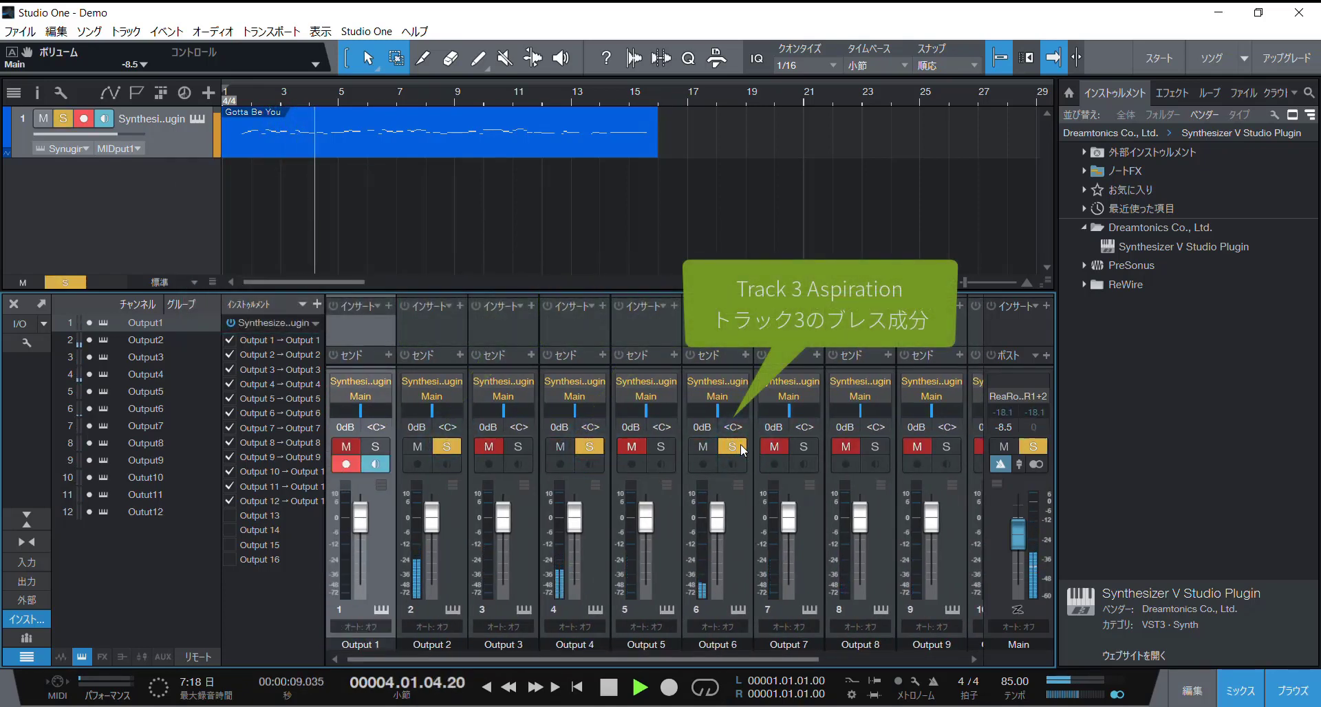
left_click(875, 447)
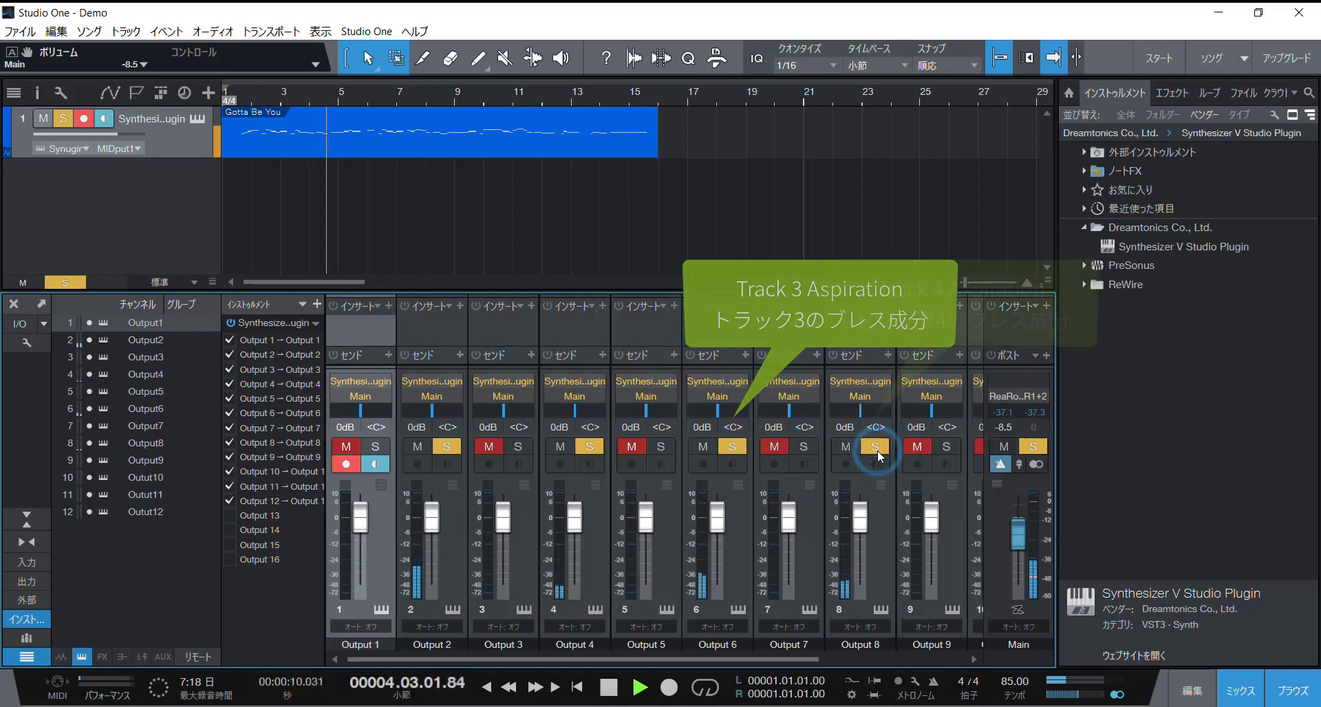
- Add the voice channels Output 7, Output 5, Output 3 and Output 1 to the soloed channels one by one
left_click(804, 448)
left_click(661, 448)
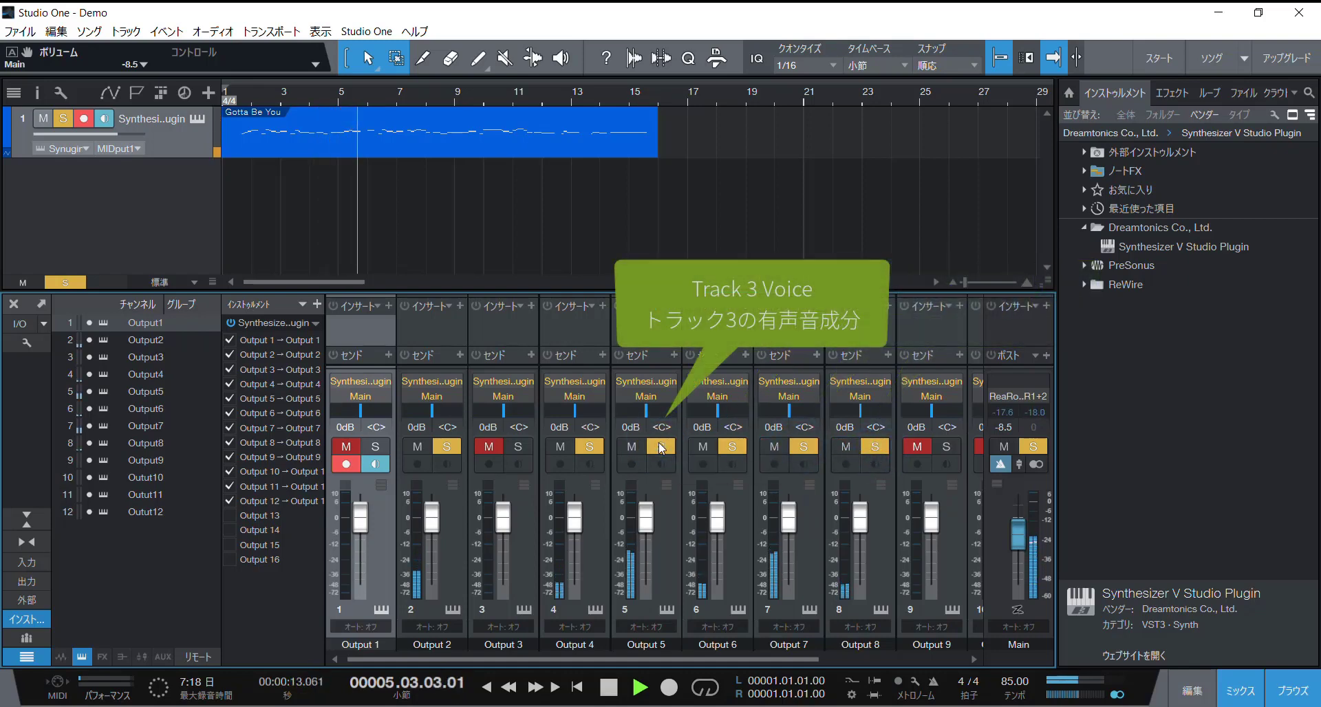
left_click(519, 448)
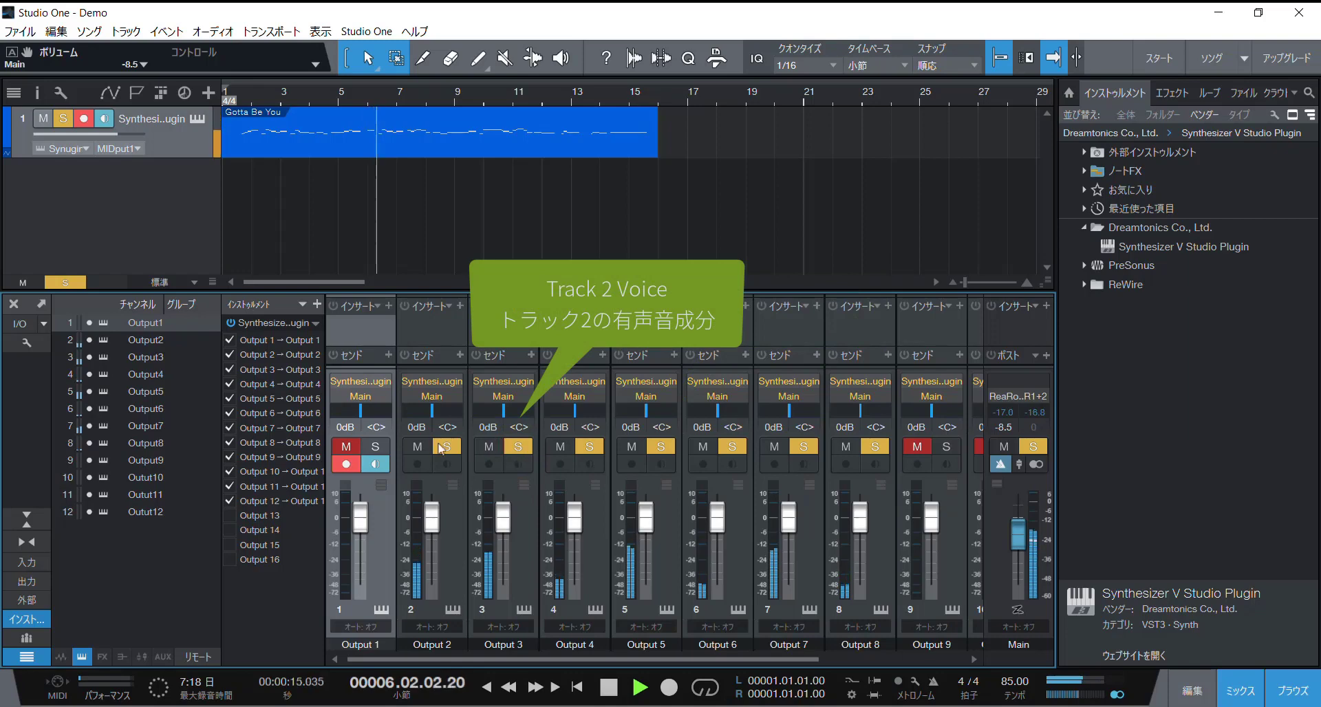
left_click(376, 447)
- Solo the remaining channels Output 9 to Output 12 as well while the song keeps playing
left_click_drag(566, 659, 709, 656)
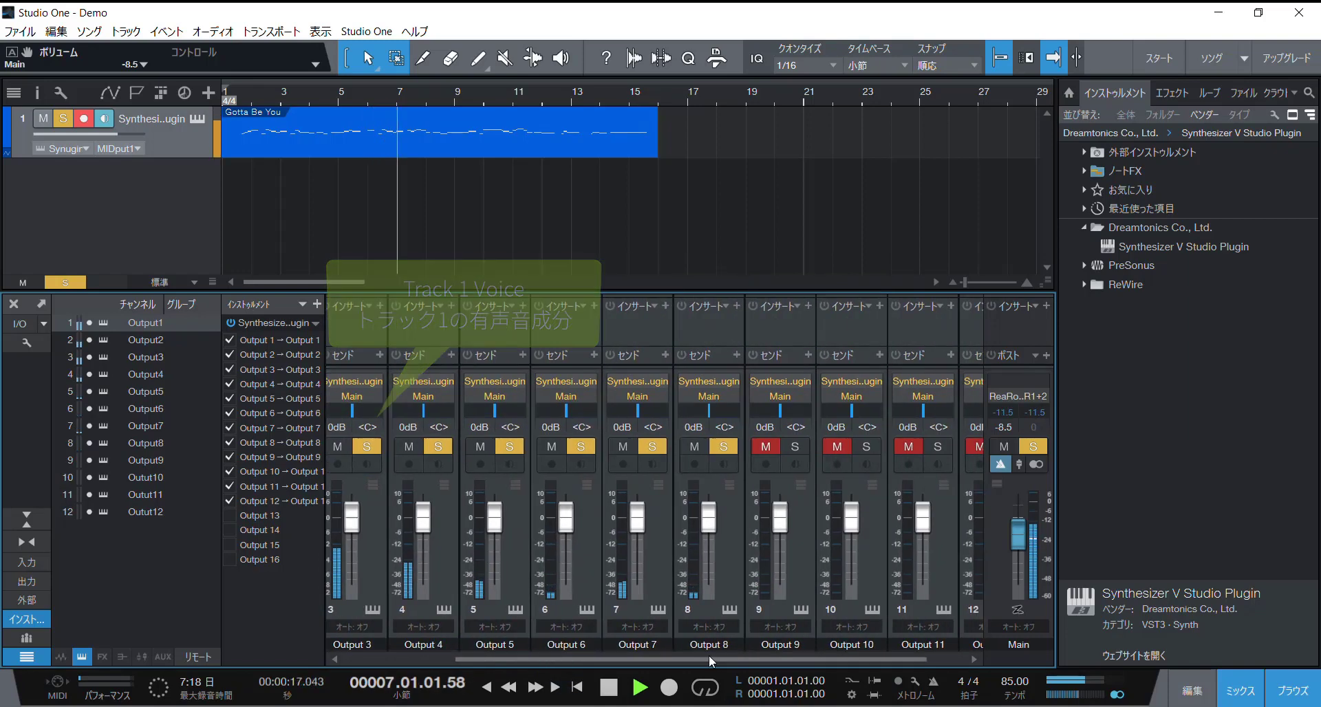
left_click(819, 447)
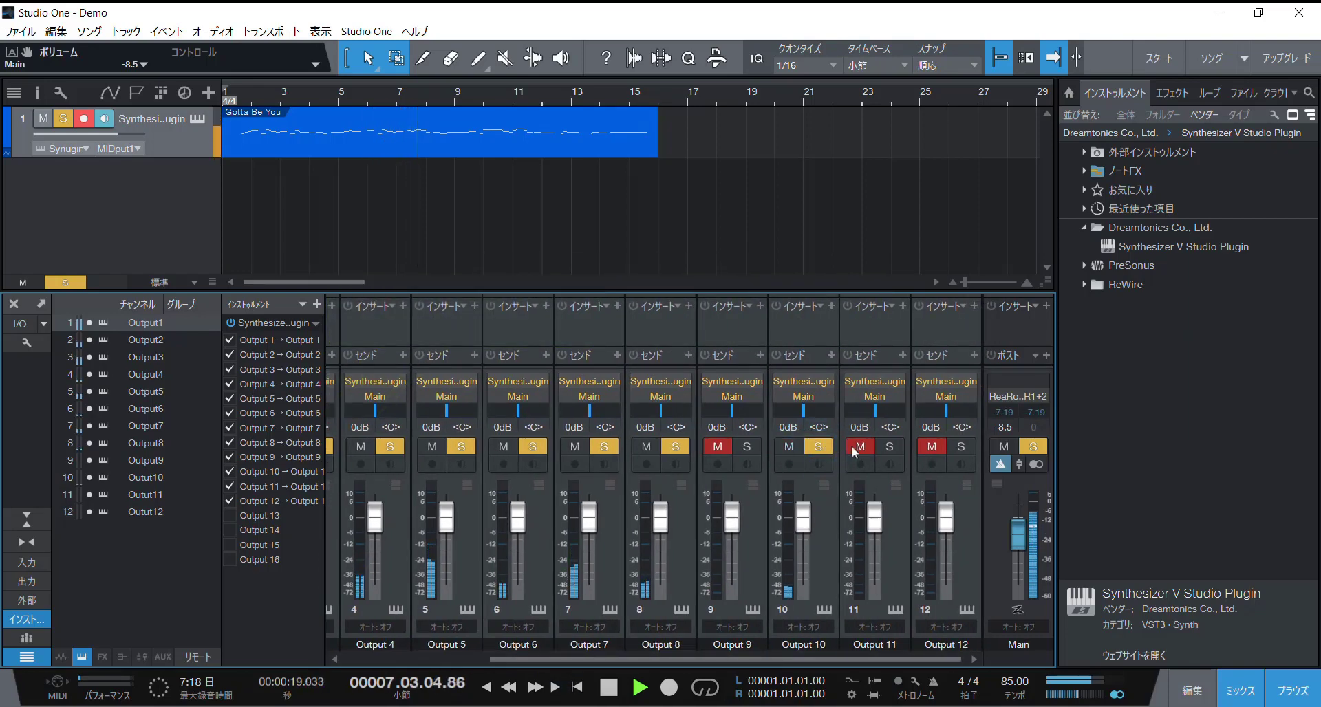
left_click(892, 448)
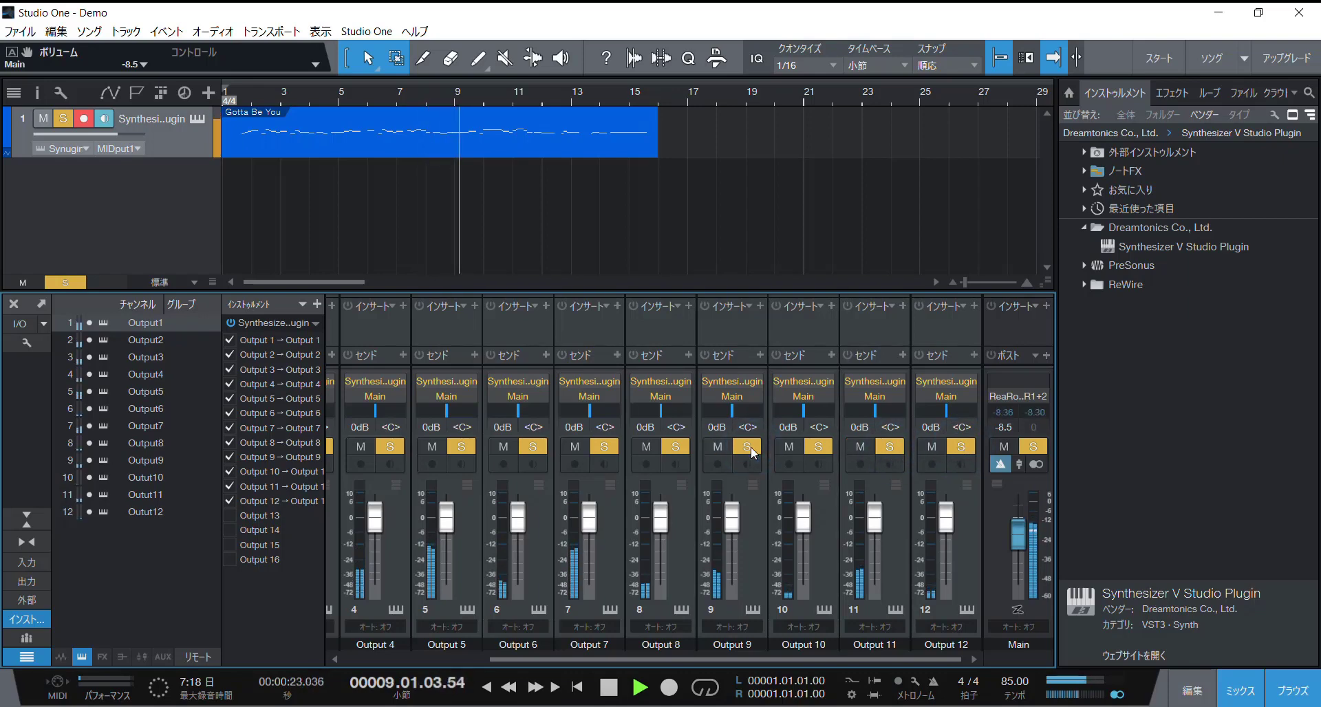
- Set the channel volumes during playback: Output 2 to +2.4 dB, Output 5 to -6.8 dB, Output 7 to -4.3 dB and Output 6 to +4.1 dB
left_click_drag(870, 659, 606, 639)
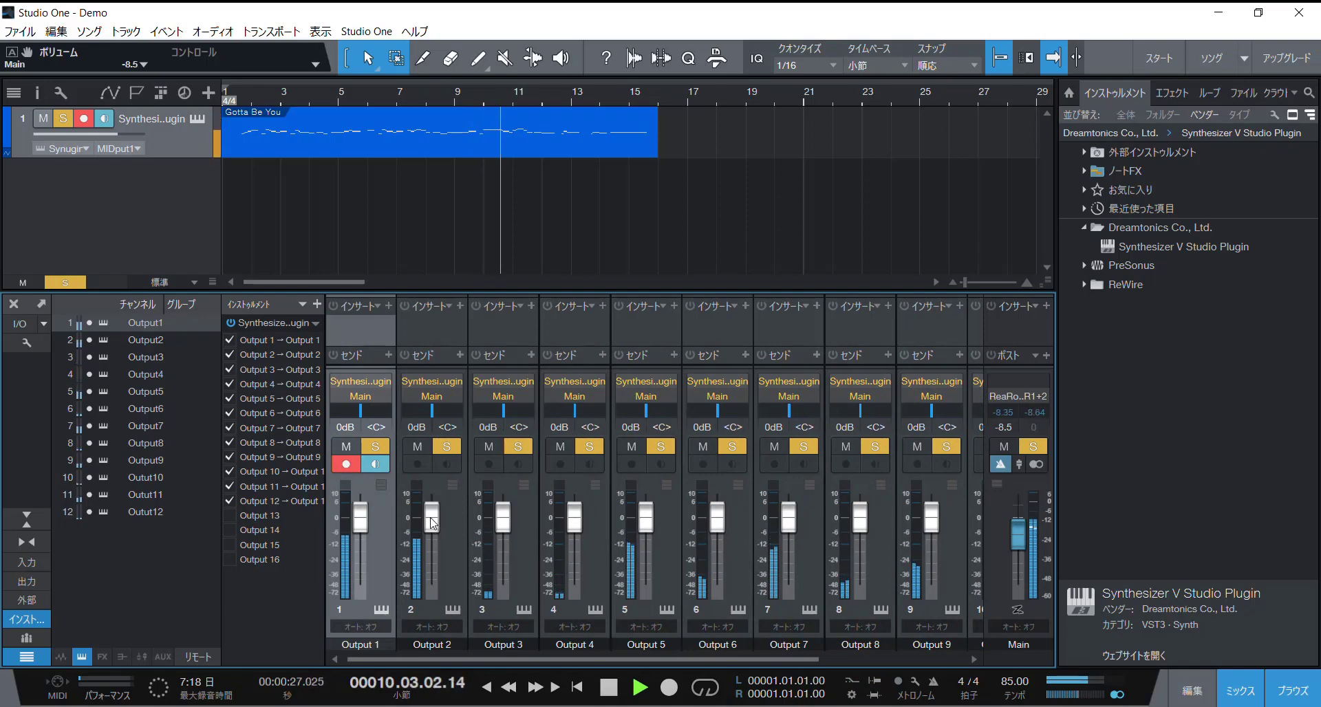
left_click_drag(432, 523, 445, 520)
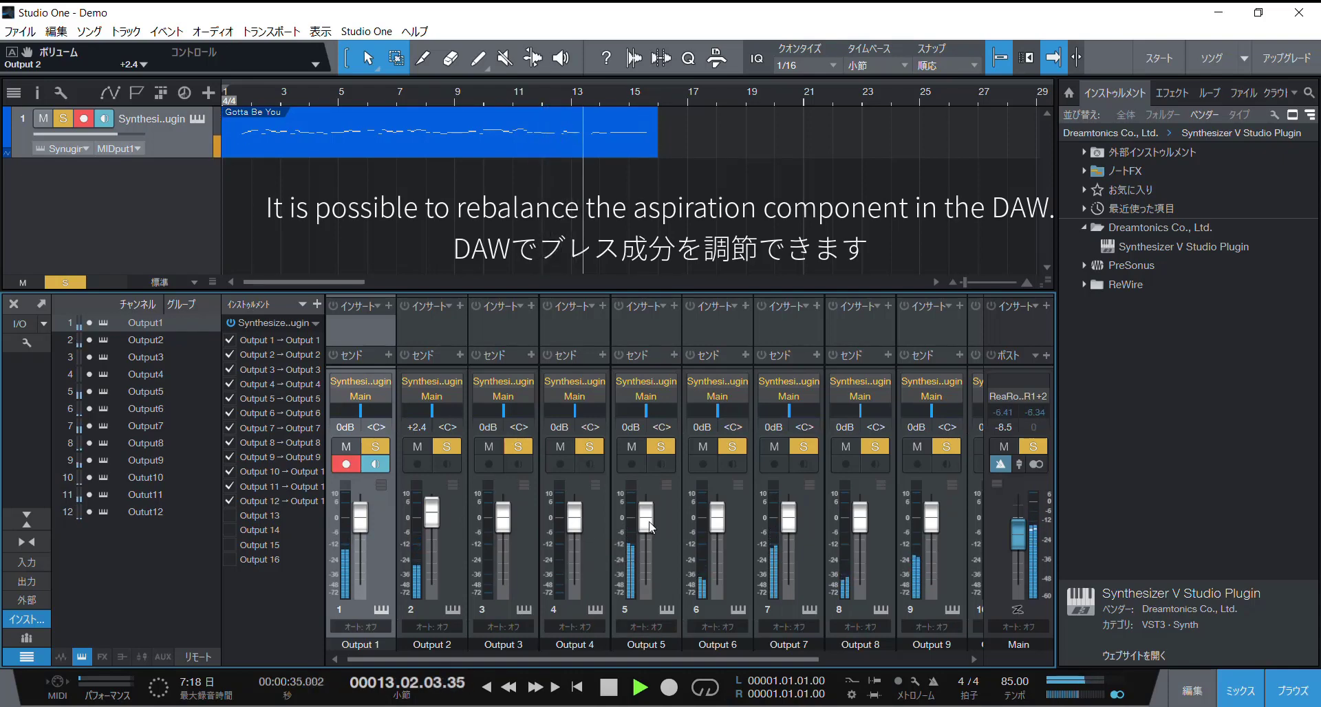
left_click_drag(651, 528, 651, 541)
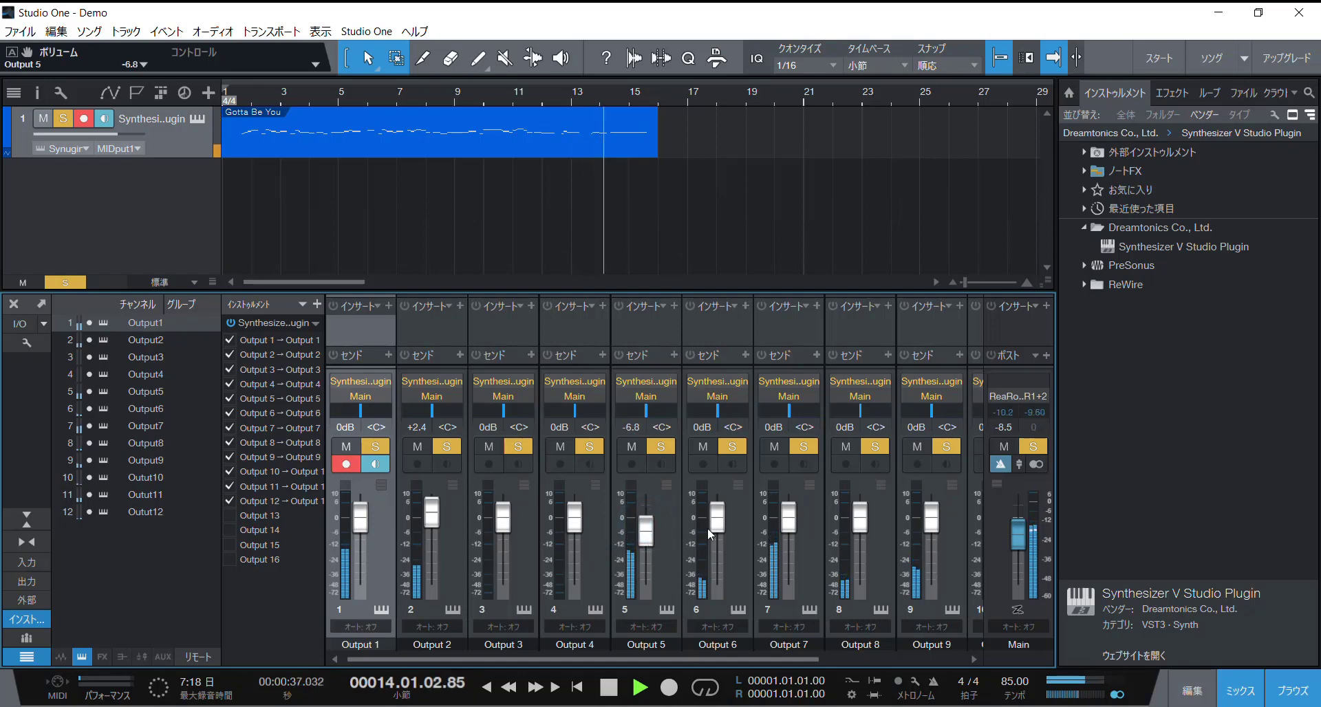
left_click_drag(788, 522, 718, 518)
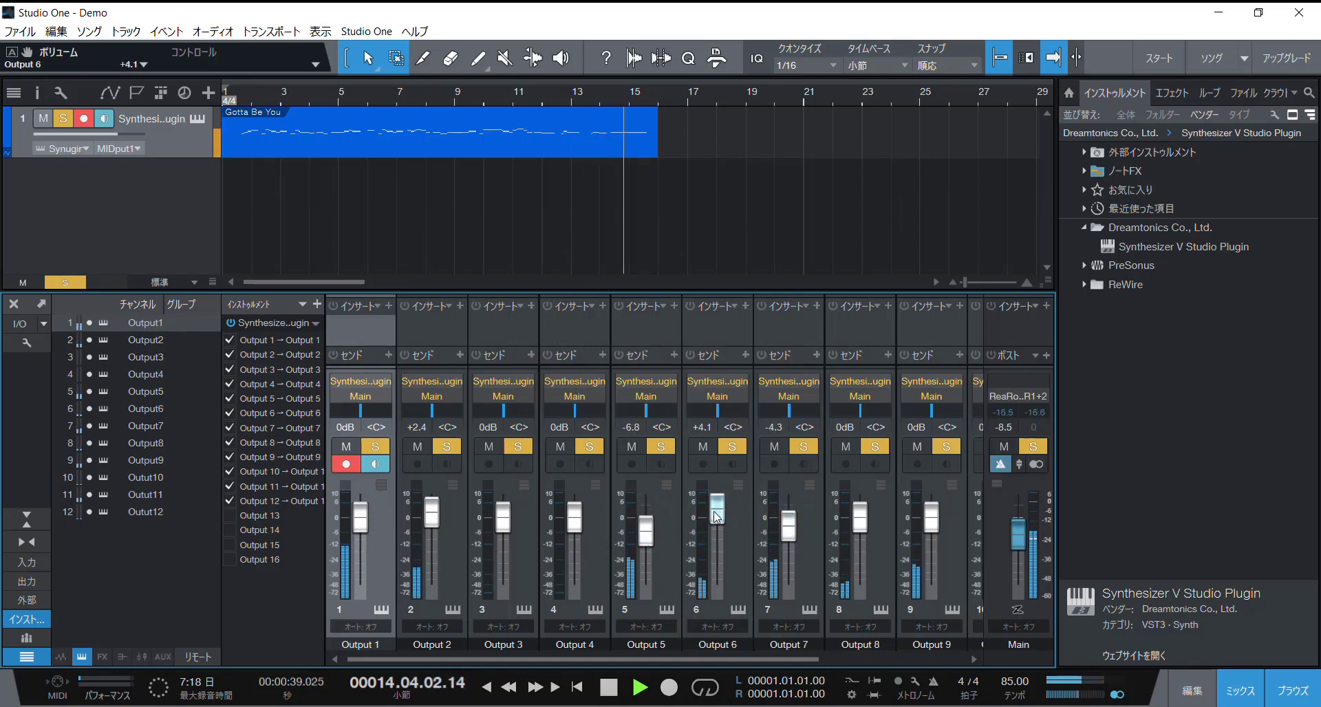
mouse_move(909, 534)
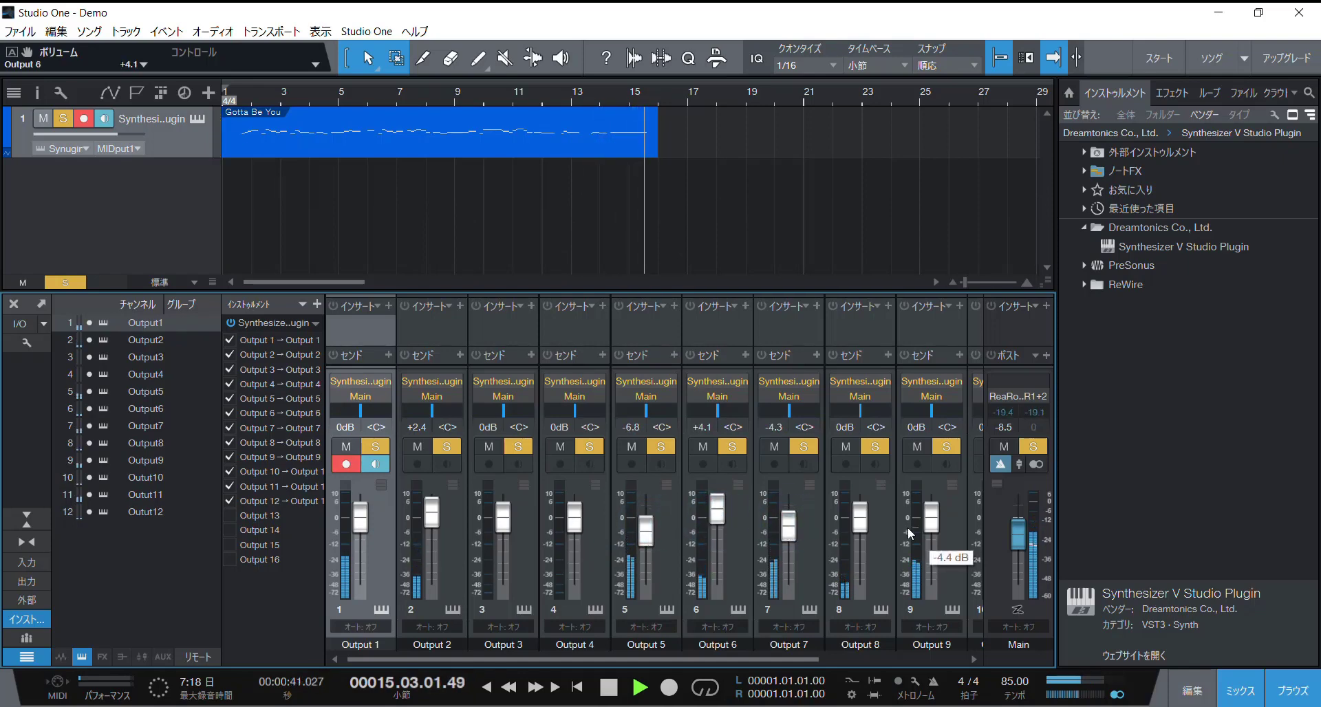